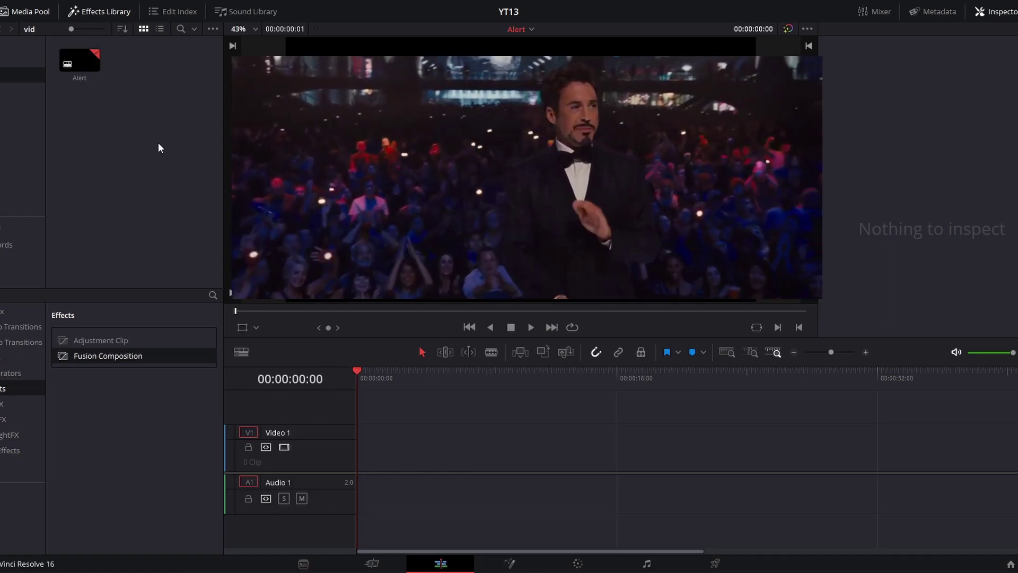
# - Select the Alert timeline clip and switch to the folder holding shape images 001–007
pyautogui.click(70, 69)
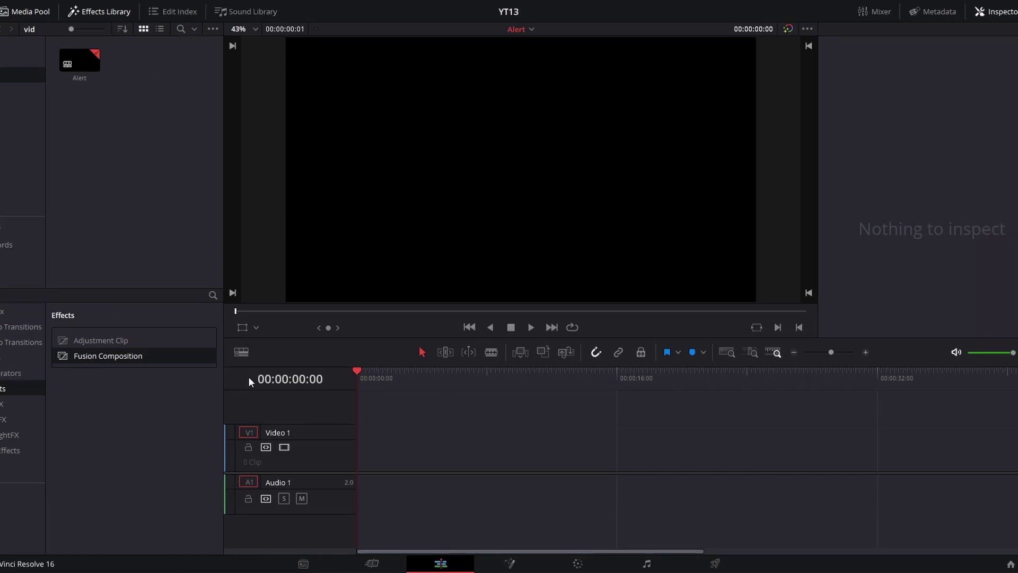
pyautogui.hotkey('alt', 'Tab')
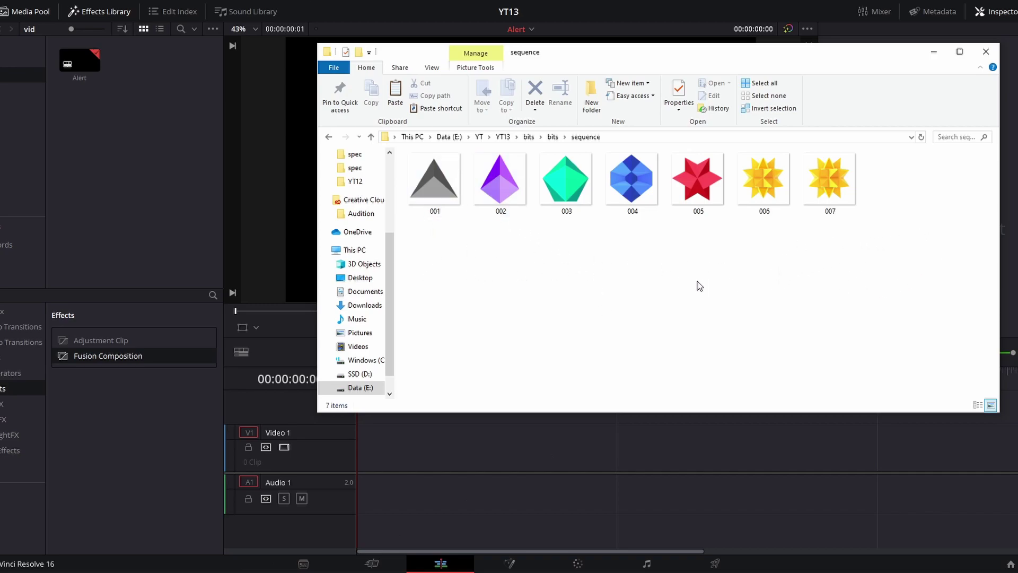
# - Drag all seven shape images into the Media Pool as one '[001-007].tif' sequence clip
pyautogui.moveTo(908, 342); pyautogui.dragTo(130, 138)
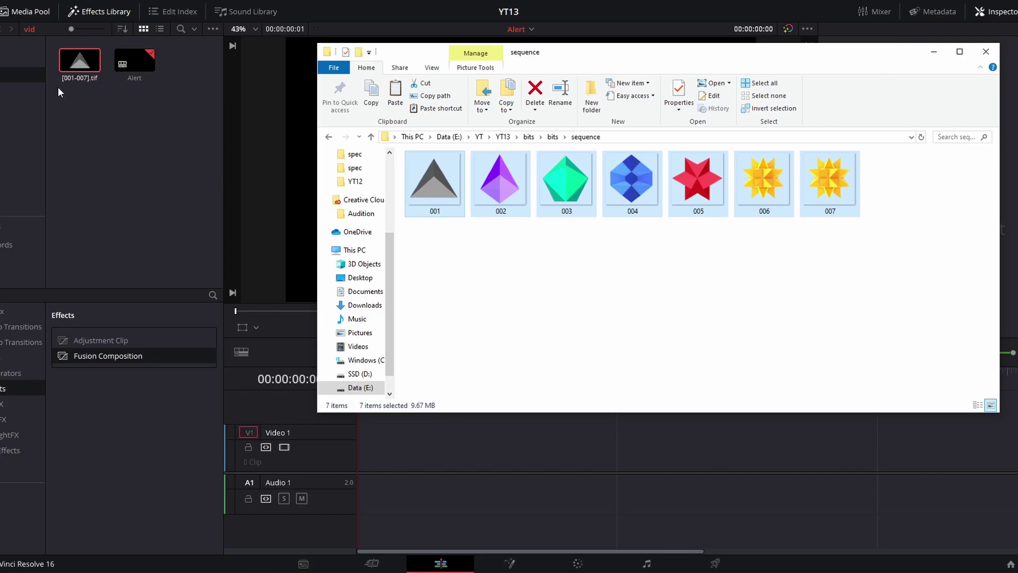
# - Preview the [001-007].tif shape sequence in the viewer
pyautogui.click(77, 79)
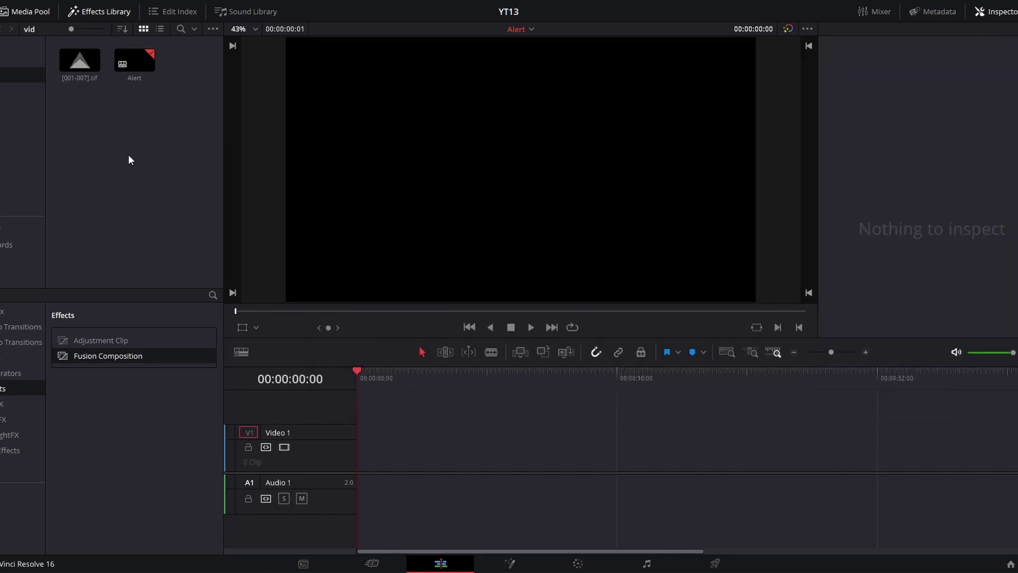
pyautogui.doubleClick(85, 66)
pyautogui.press('space')
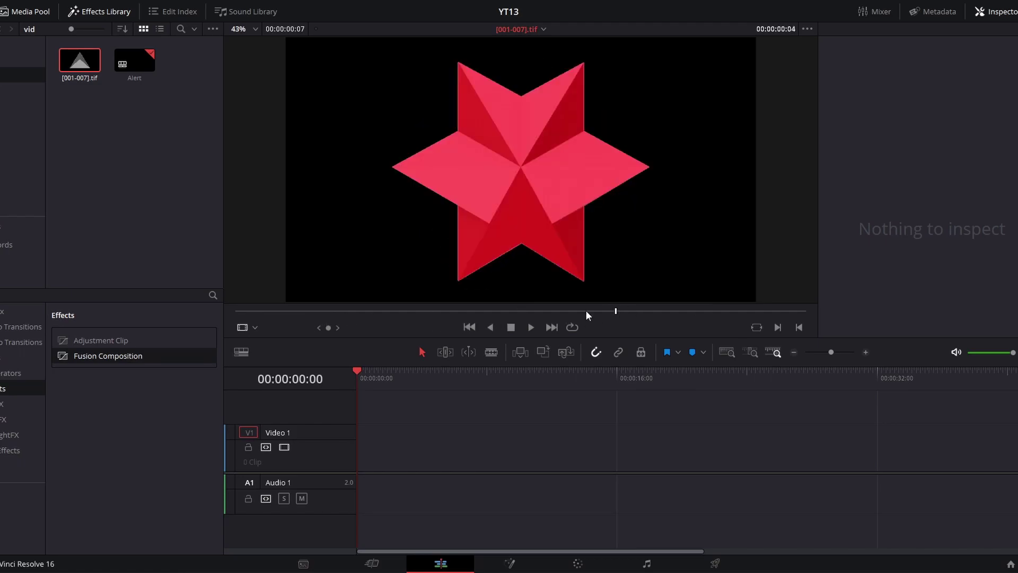
# - Place a Fusion Composition clip on Video 1 at 00:00:00:00
pyautogui.click(398, 402)
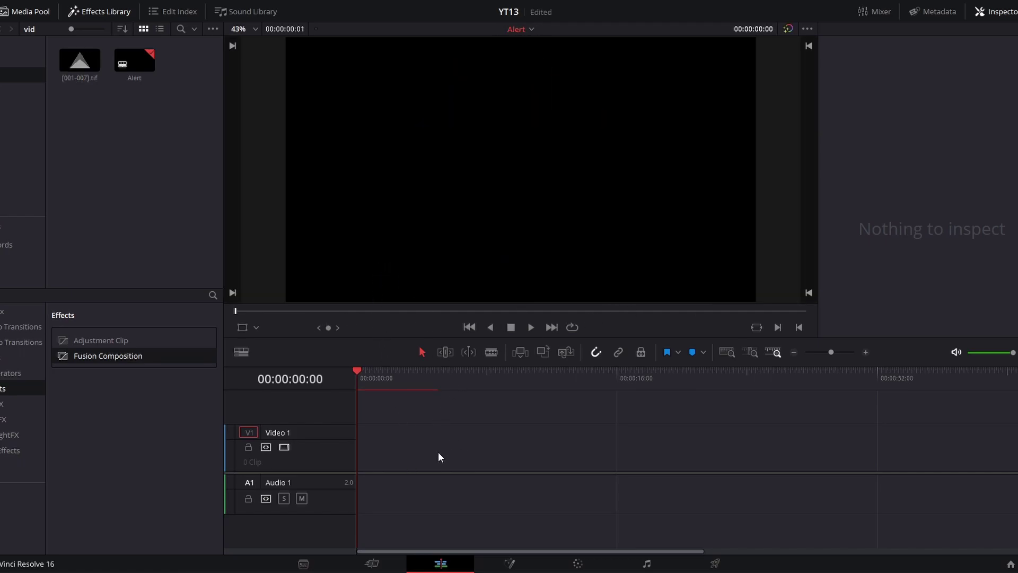
pyautogui.moveTo(109, 357); pyautogui.dragTo(366, 469)
pyautogui.click(386, 373)
# - Open the composition in Fusion and drop [001-007].tif into the node graph as MediaIn1
pyautogui.click(420, 452)
pyautogui.click(502, 565)
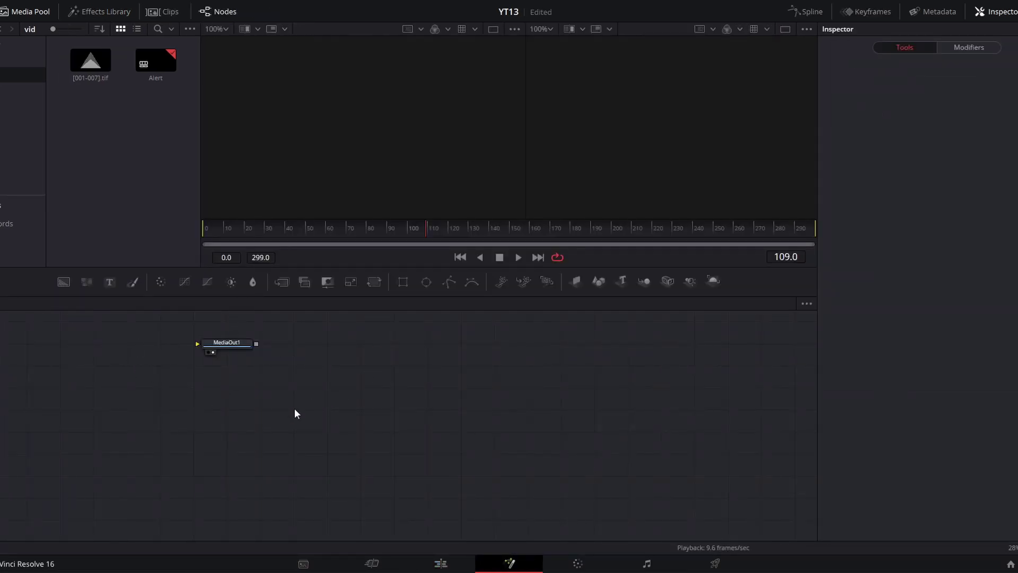
pyautogui.click(600, 434)
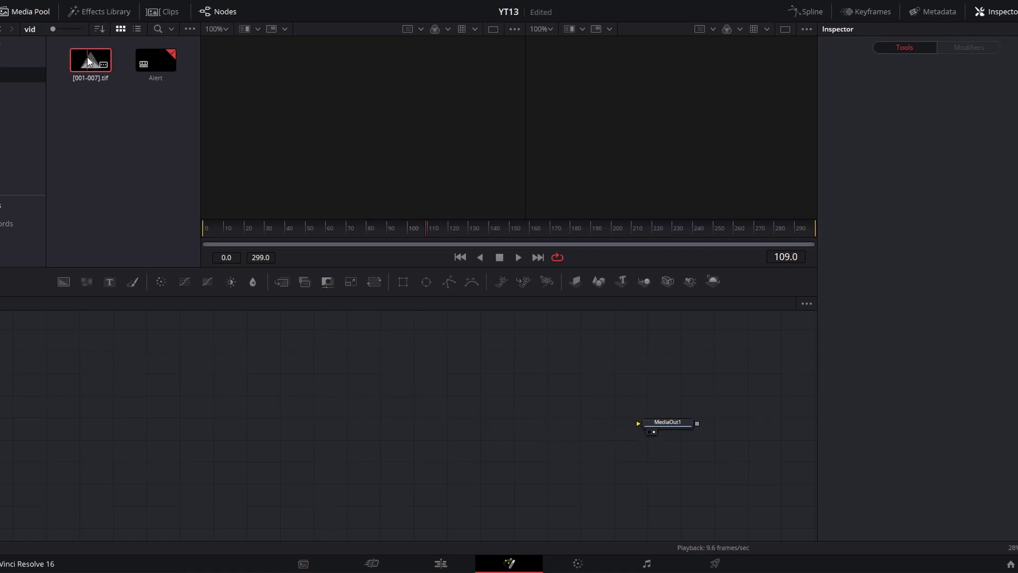
pyautogui.moveTo(86, 66); pyautogui.dragTo(123, 378)
pyautogui.moveTo(134, 415); pyautogui.dragTo(133, 412)
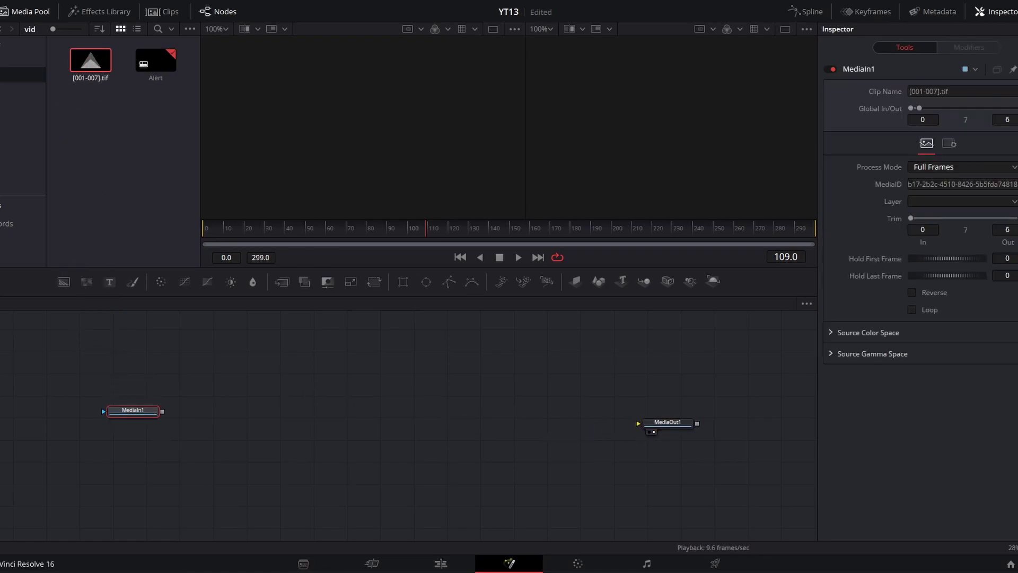
# - View MediaIn1 and enable Loop so the shape sequence repeats
pyautogui.press('1')
pyautogui.moveTo(205, 229)
pyautogui.mouseDown()
pyautogui.moveTo(222, 228)
pyautogui.moveTo(210, 237)
pyautogui.mouseUp()
pyautogui.click(133, 410)
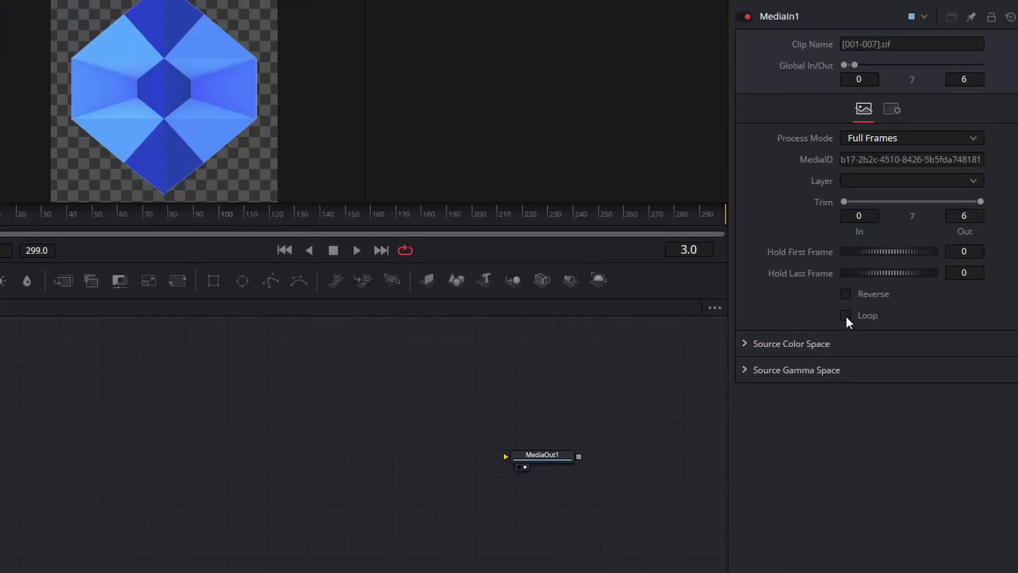
pyautogui.click(846, 316)
pyautogui.moveTo(211, 239); pyautogui.dragTo(269, 239)
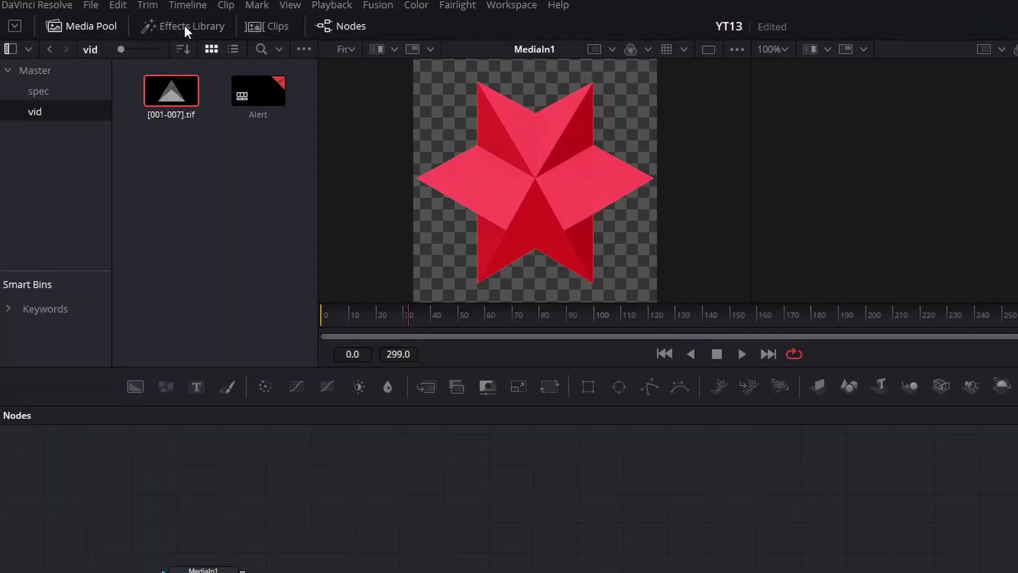
# - List the Particles tools in the Effects Library and add a pEmitter node
pyautogui.click(100, 11)
pyautogui.click(5, 67)
pyautogui.scroll(-3, 118, 176)
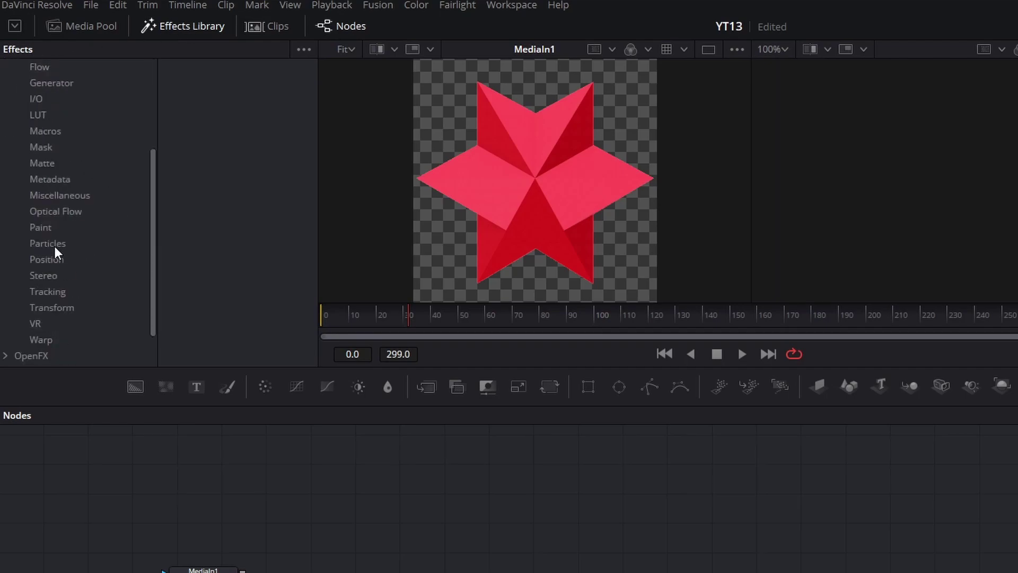
pyautogui.click(50, 244)
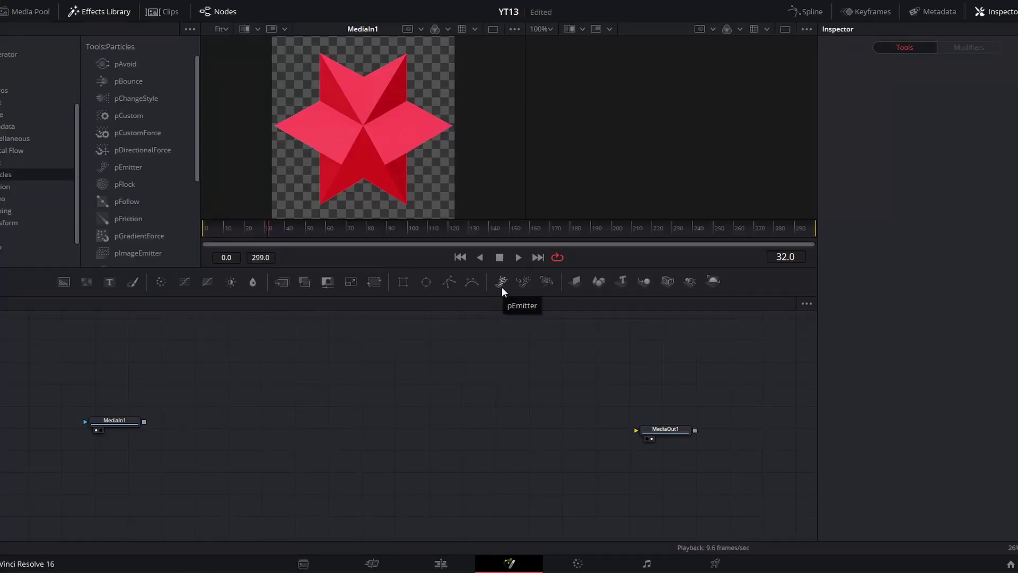
pyautogui.click(502, 282)
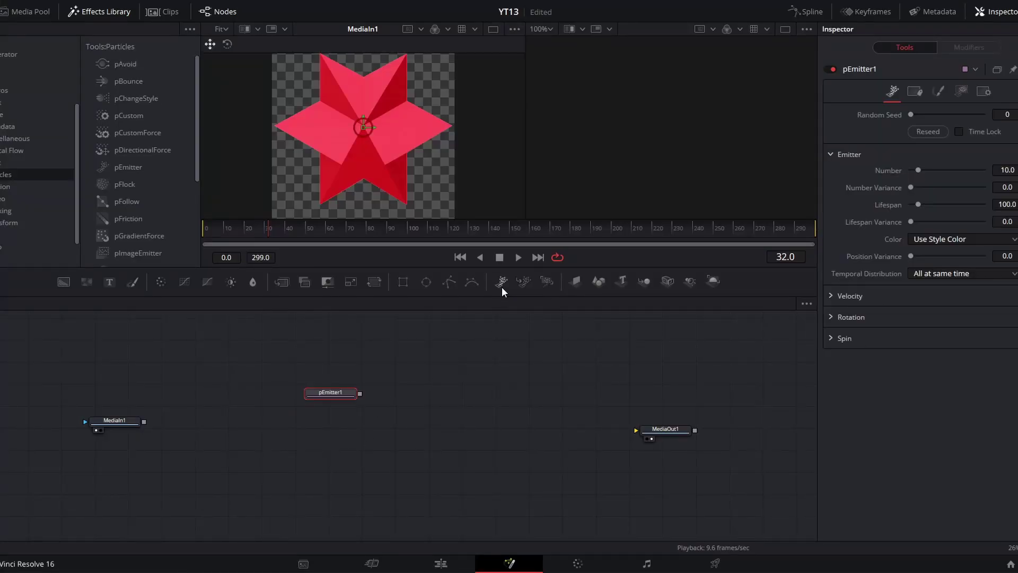
# - Add pRender1 after the emitter and connect it to MediaOut1
pyautogui.click(542, 285)
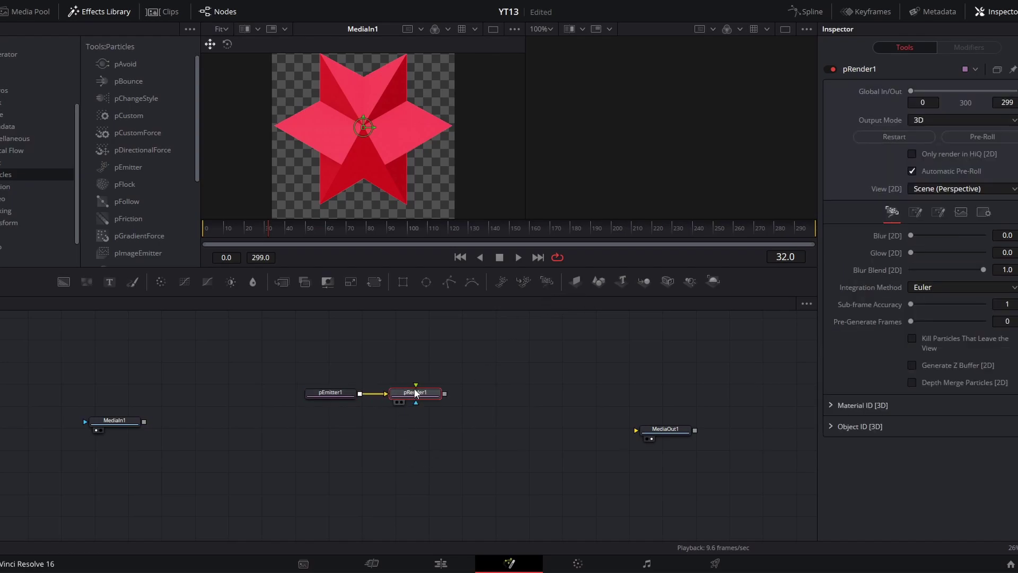
pyautogui.moveTo(445, 394); pyautogui.dragTo(463, 399)
pyautogui.moveTo(611, 417); pyautogui.dragTo(659, 431)
# - Scrub through frames 3, 15, 115 and 173 to check the rendered particles
pyautogui.click(363, 529)
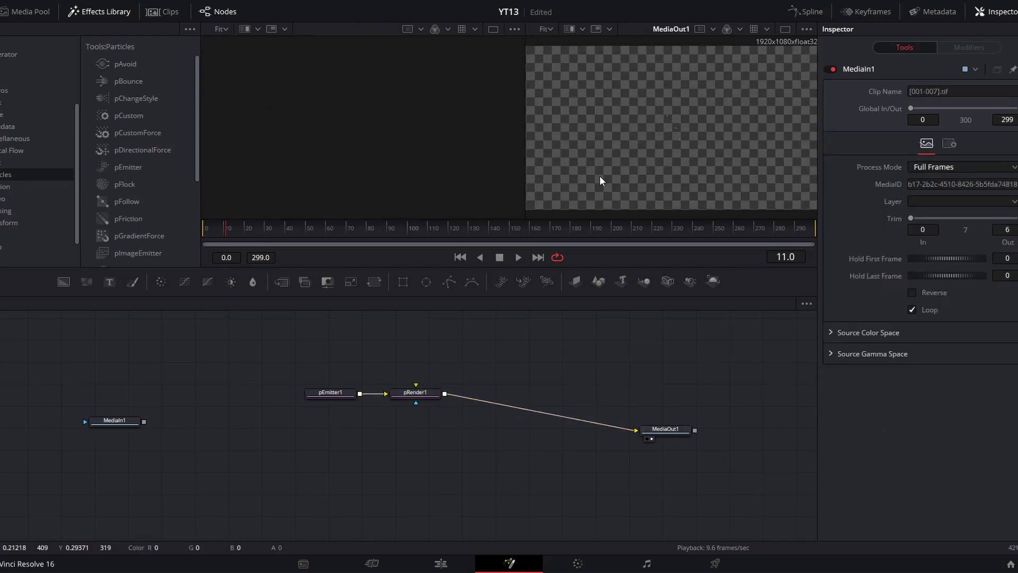
pyautogui.click(210, 232)
pyautogui.moveTo(210, 231); pyautogui.dragTo(234, 227)
pyautogui.moveTo(333, 230); pyautogui.dragTo(438, 229)
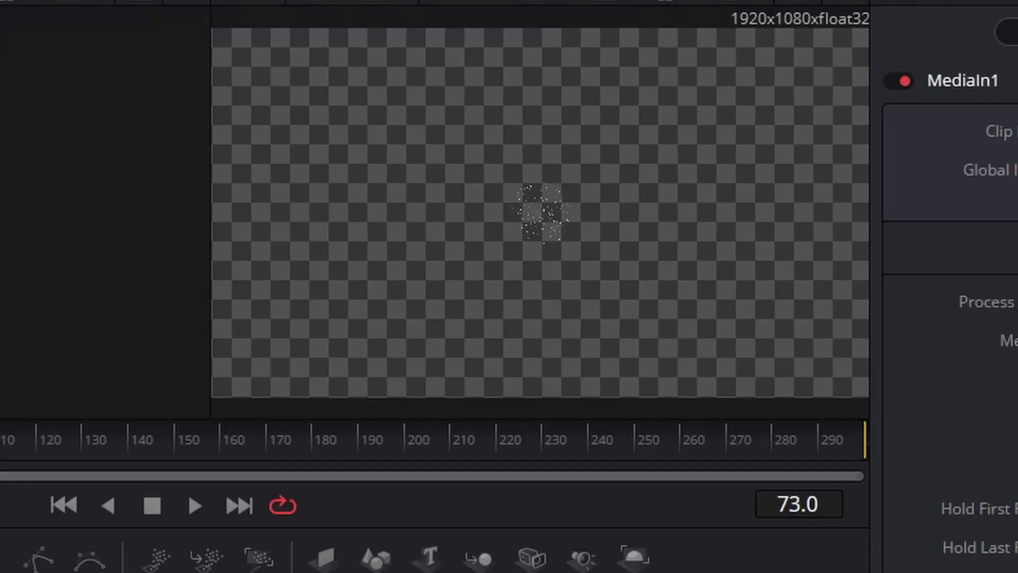
pyautogui.moveTo(15, 441); pyautogui.dragTo(259, 499)
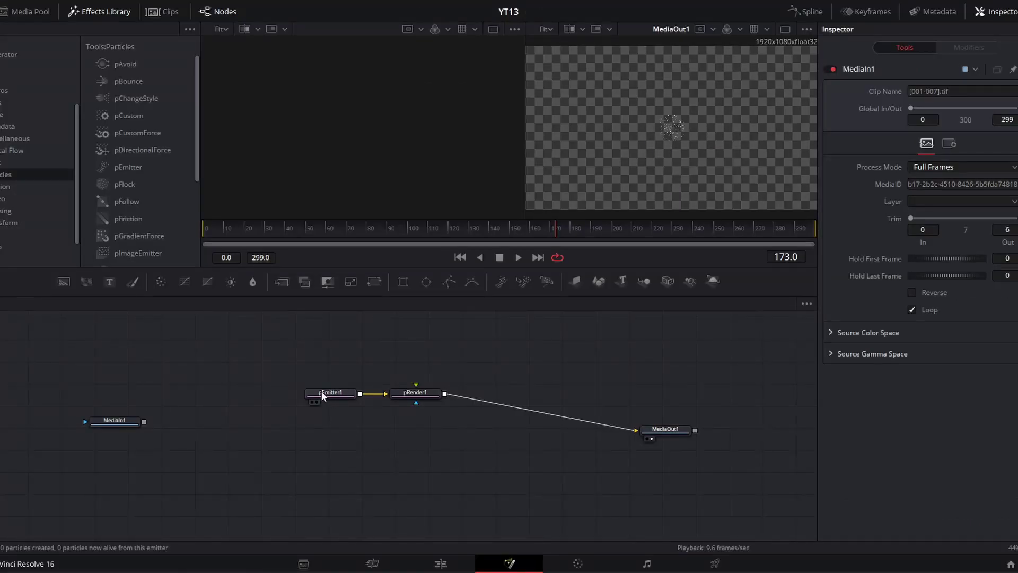
# - Set pEmitter1's particle Style to Bitmap
pyautogui.click(322, 392)
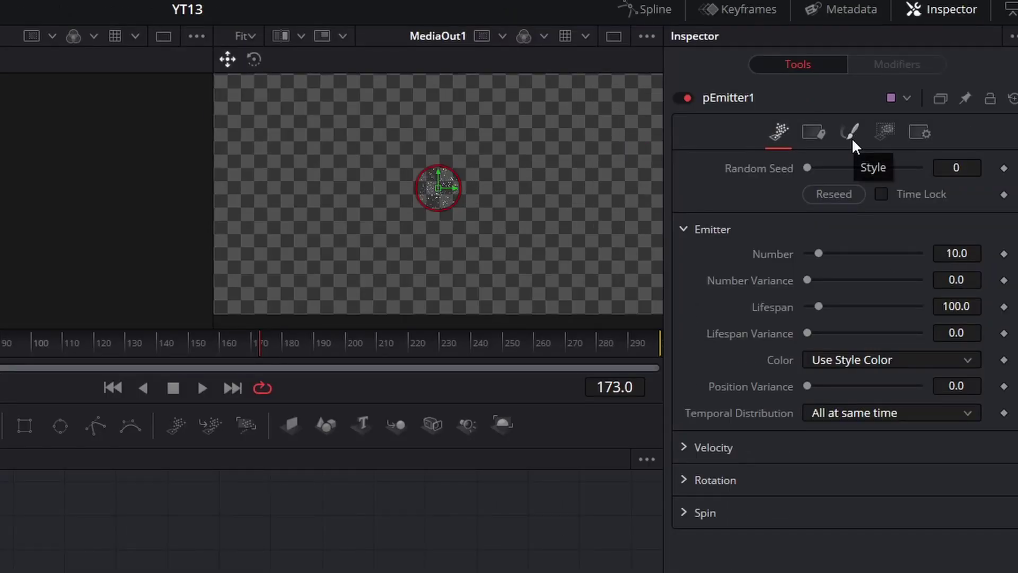
pyautogui.click(851, 139)
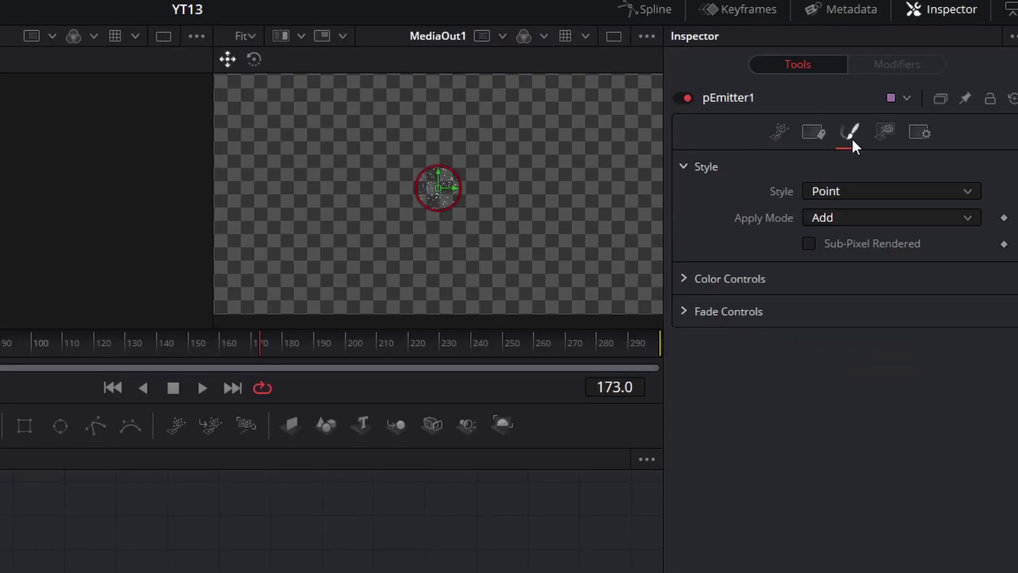
pyautogui.click(832, 188)
pyautogui.click(834, 232)
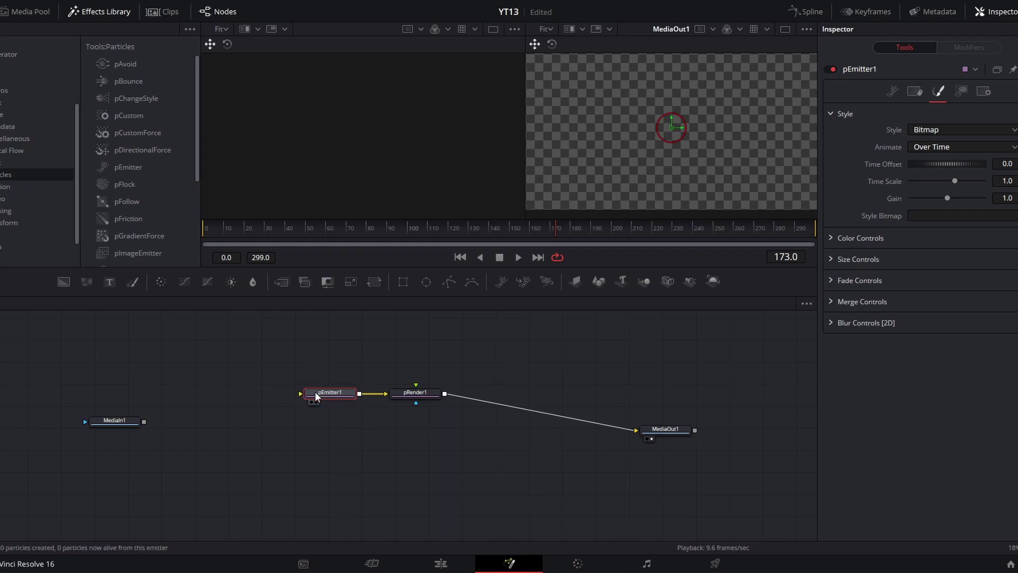
# - Connect MediaIn1 to pEmitter1's Style Bitmap input and scrub frames 26–33
pyautogui.moveTo(318, 393); pyautogui.dragTo(283, 402)
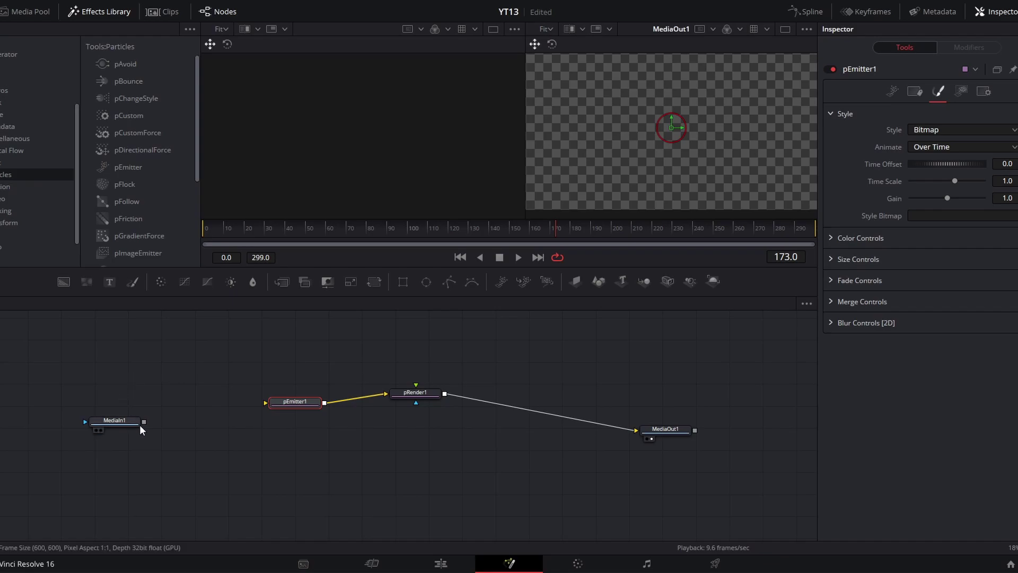
pyautogui.moveTo(148, 421); pyautogui.dragTo(275, 400)
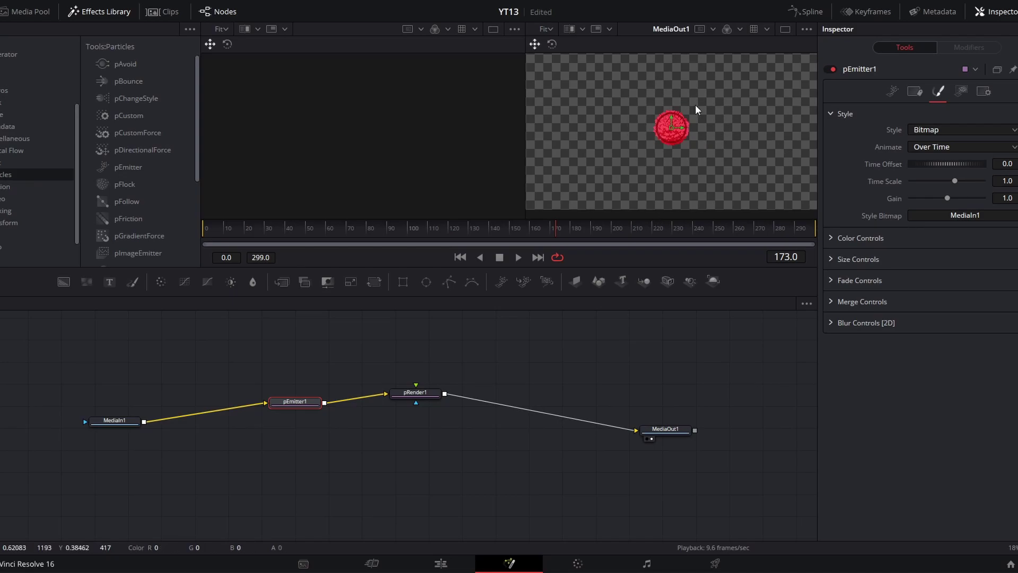
pyautogui.click(257, 228)
pyautogui.moveTo(259, 227); pyautogui.dragTo(298, 233)
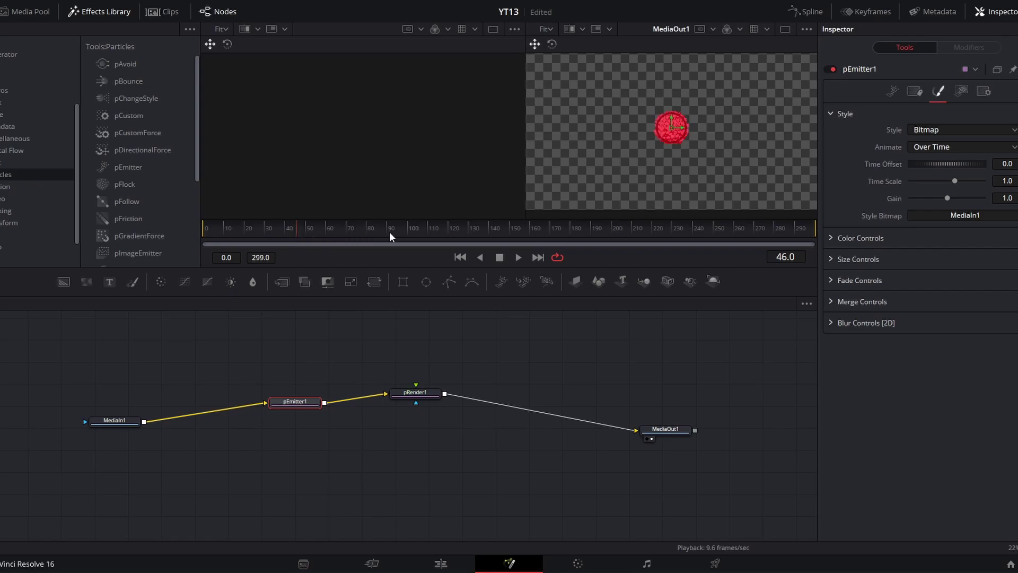
# - Animate bitmaps by Particle Birth Time and make the region a flat Cube of width 1.0
pyautogui.click(924, 147)
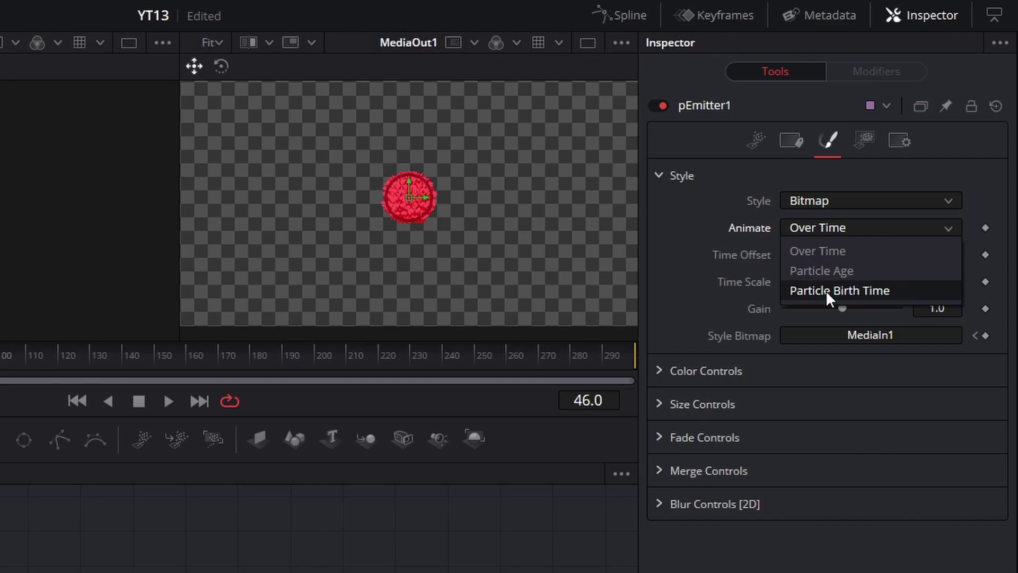
pyautogui.click(825, 290)
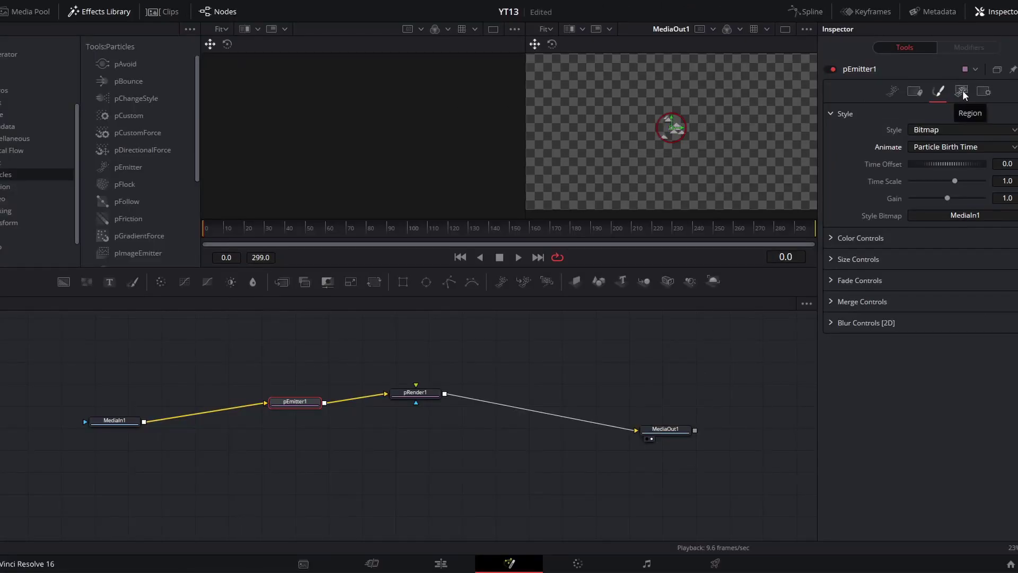
pyautogui.click(962, 91)
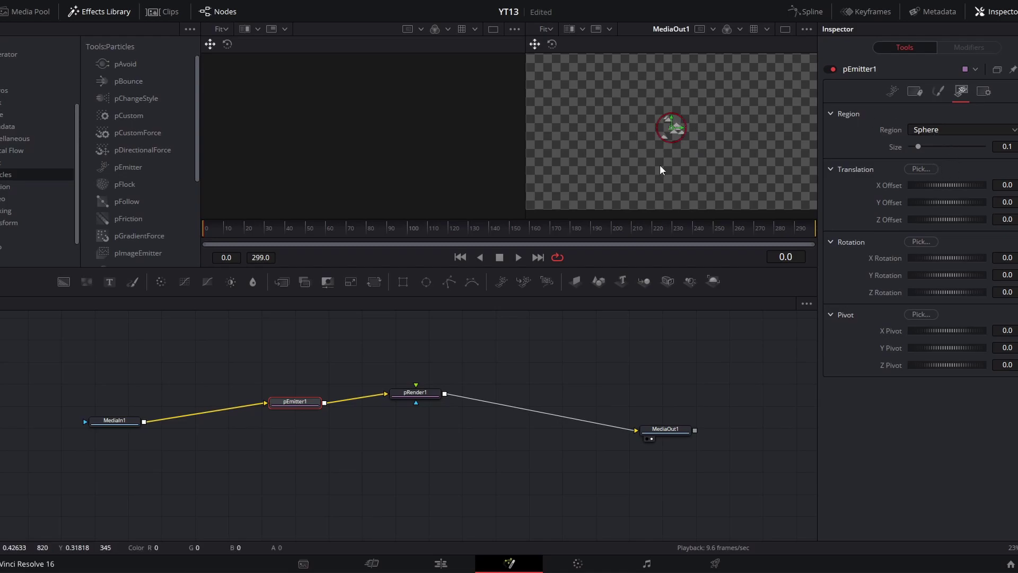
pyautogui.click(931, 132)
pyautogui.click(943, 180)
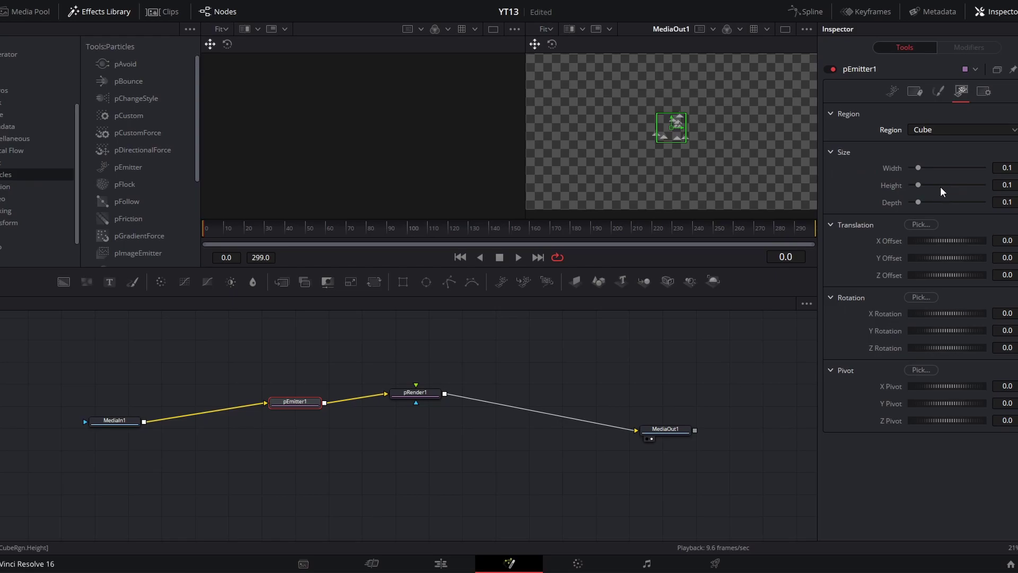
pyautogui.moveTo(915, 166); pyautogui.dragTo(990, 187)
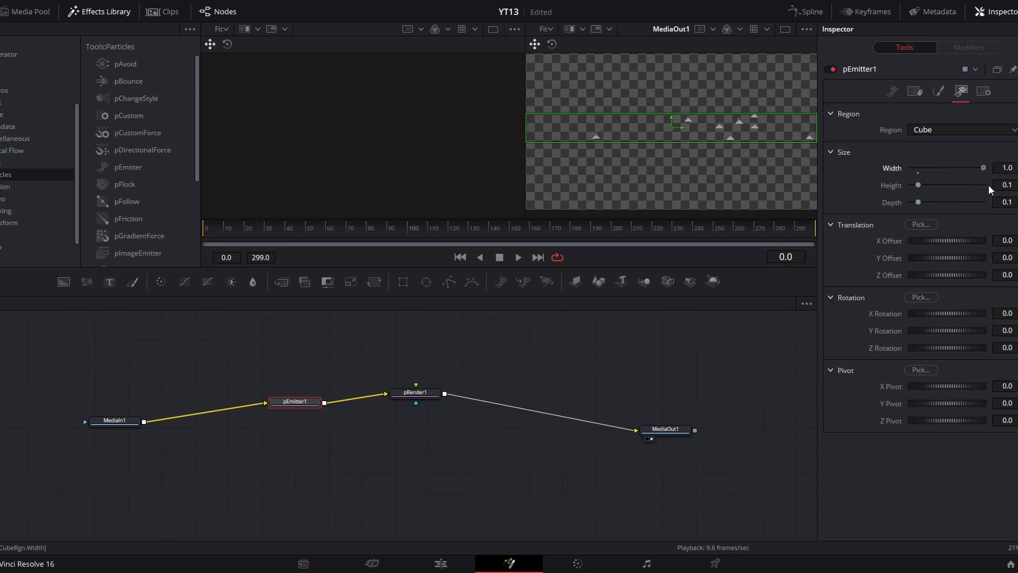
pyautogui.moveTo(918, 202); pyautogui.dragTo(911, 188)
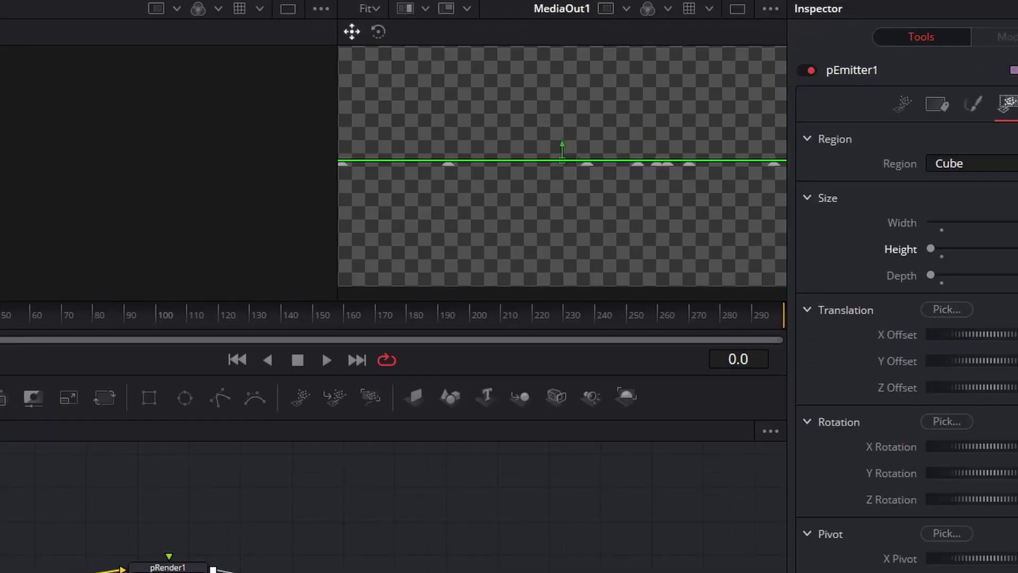
# - Stop at frame 36 and raise the emitter region to the frame top, Y Offset 0.32
pyautogui.press('space')
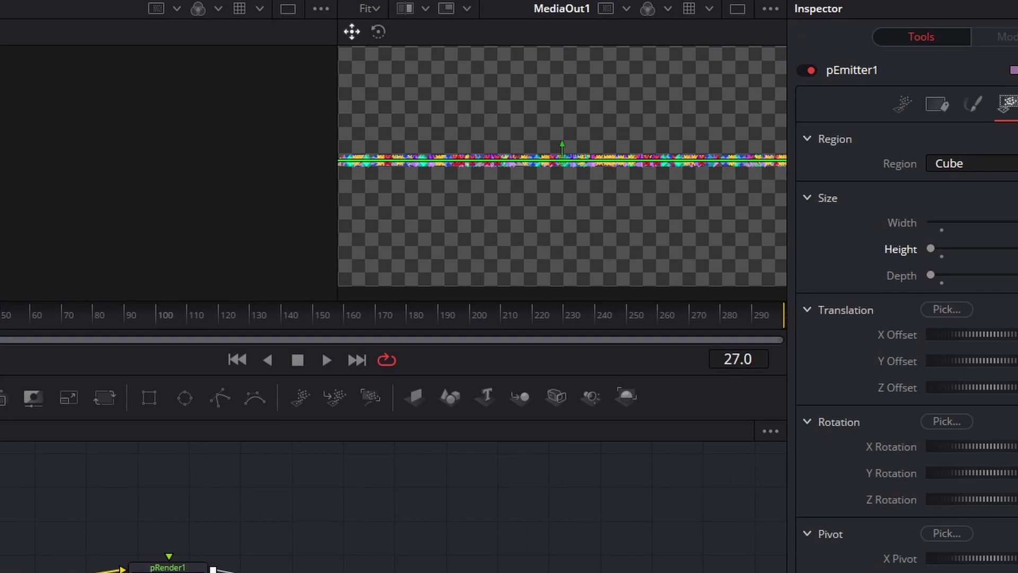
pyautogui.press('space')
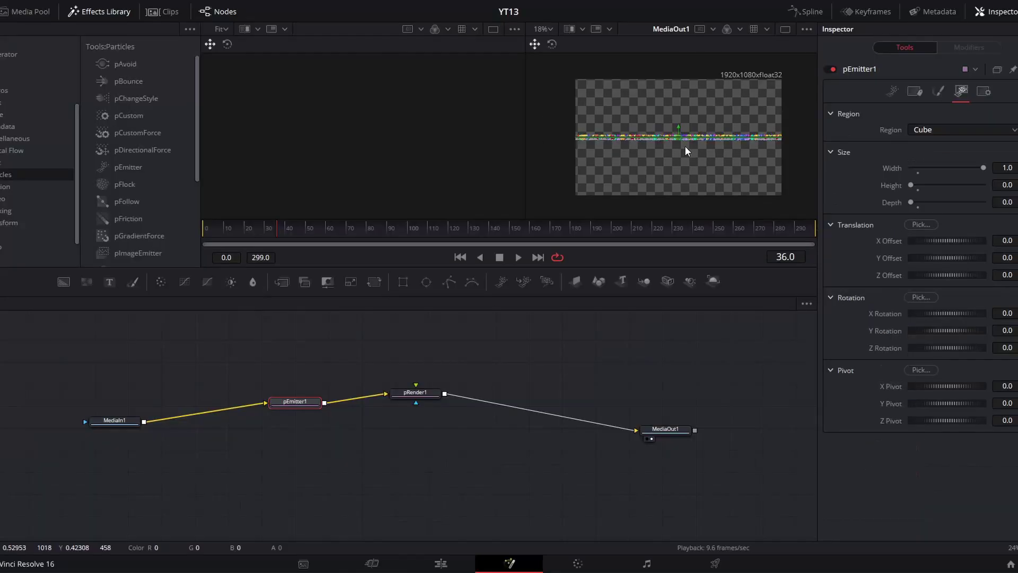
pyautogui.moveTo(678, 126); pyautogui.dragTo(691, 53)
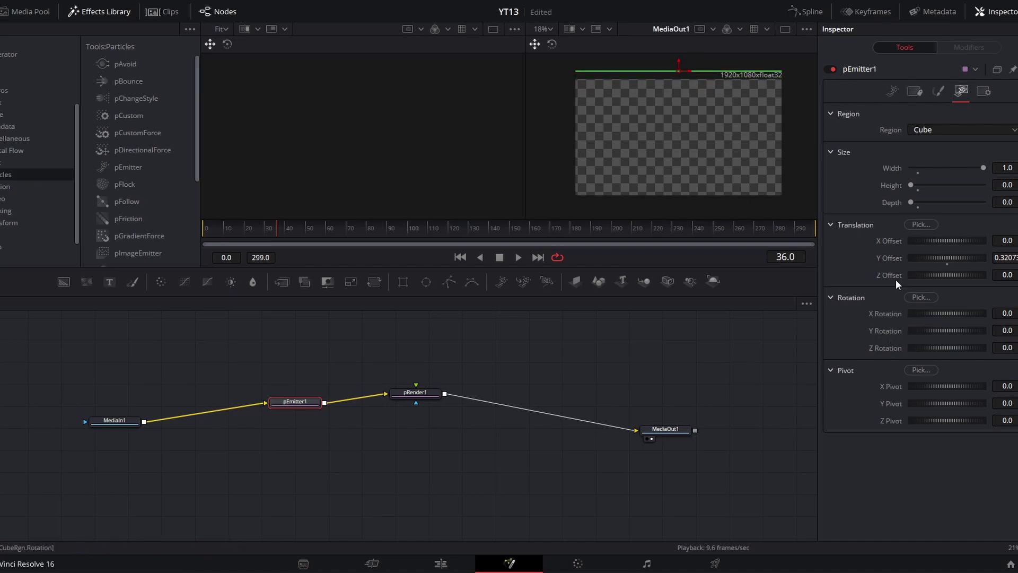
# - Give pEmitter1 a Velocity of about 0.087 at Angle -90
pyautogui.click(892, 91)
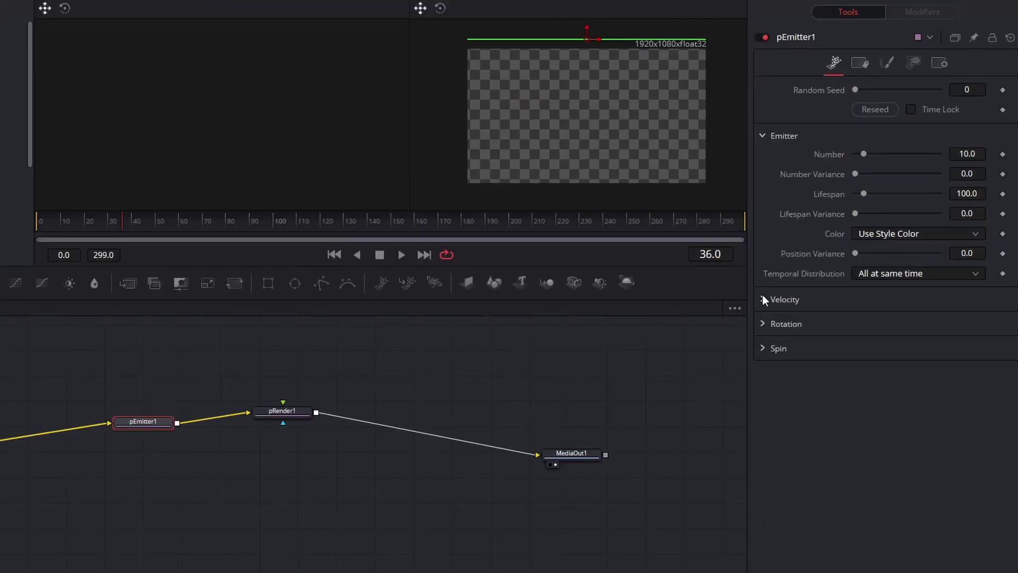
pyautogui.click(831, 295)
pyautogui.moveTo(860, 320); pyautogui.dragTo(866, 329)
pyautogui.click(963, 396)
pyautogui.write('-')
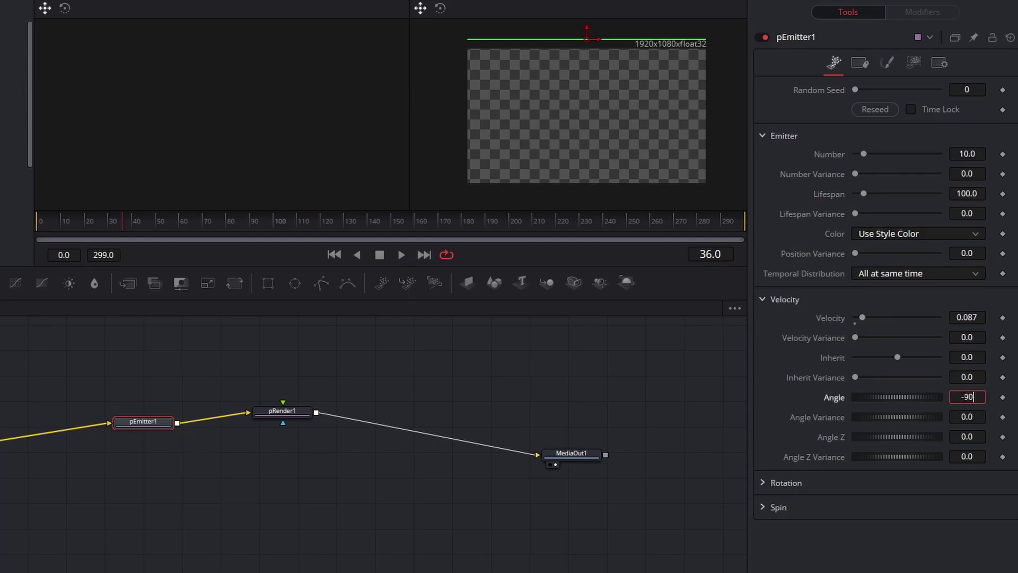
pyautogui.write('90')
pyautogui.press('Tab')
# - Preview the falling particles and cut the emission Number to 2
pyautogui.moveTo(52, 223); pyautogui.dragTo(66, 267)
pyautogui.press('space')
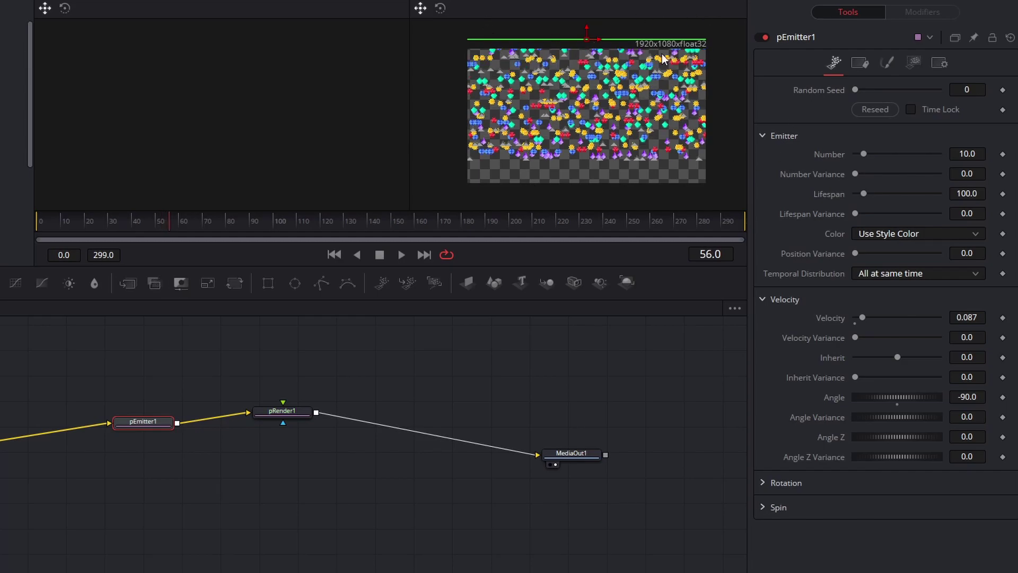
pyautogui.click(970, 154)
pyautogui.write('2')
pyautogui.press('Return')
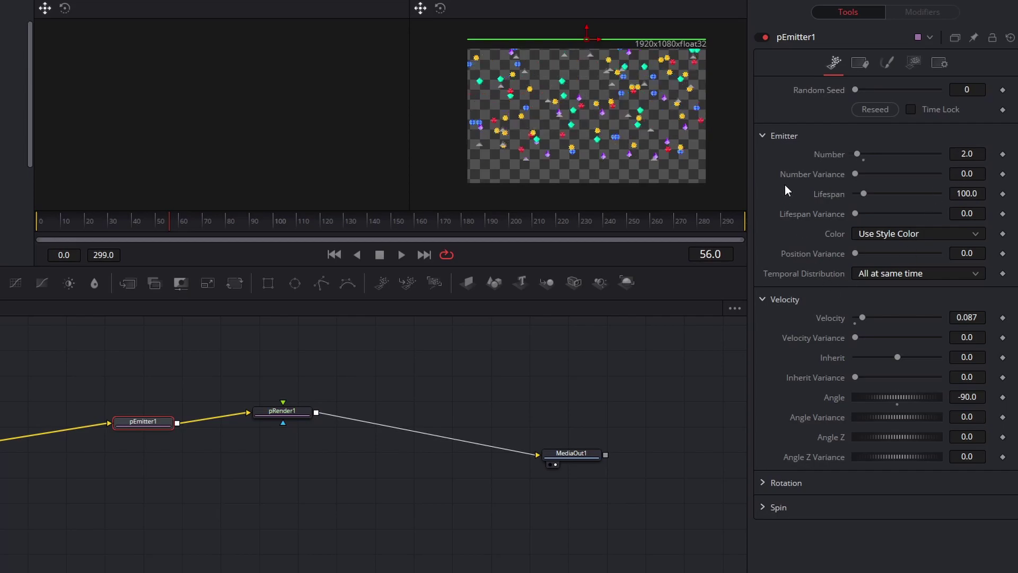
# - Raise pEmitter1's particle Size to 0.2441
pyautogui.click(890, 63)
pyautogui.click(763, 257)
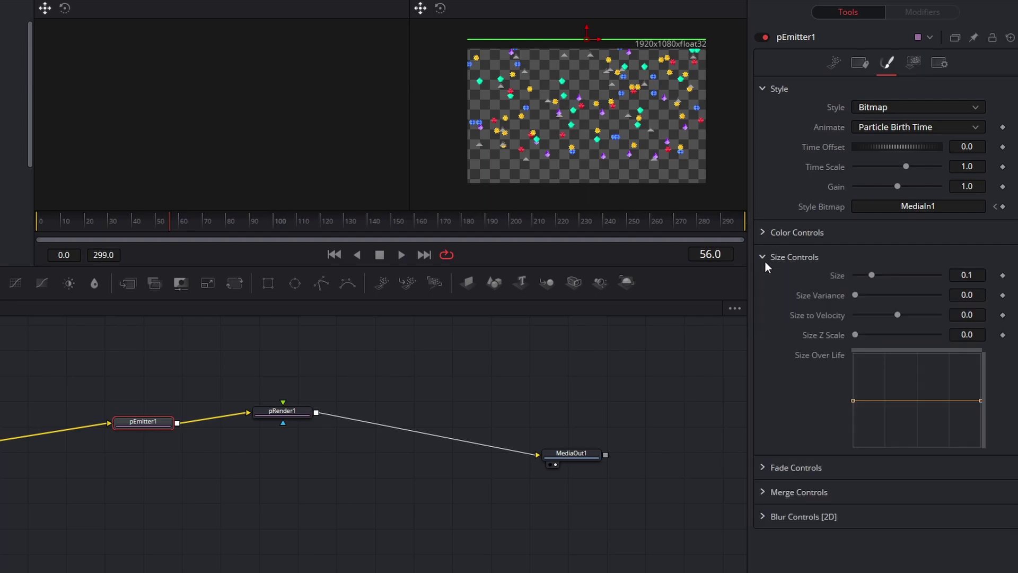
pyautogui.moveTo(873, 278); pyautogui.dragTo(898, 280)
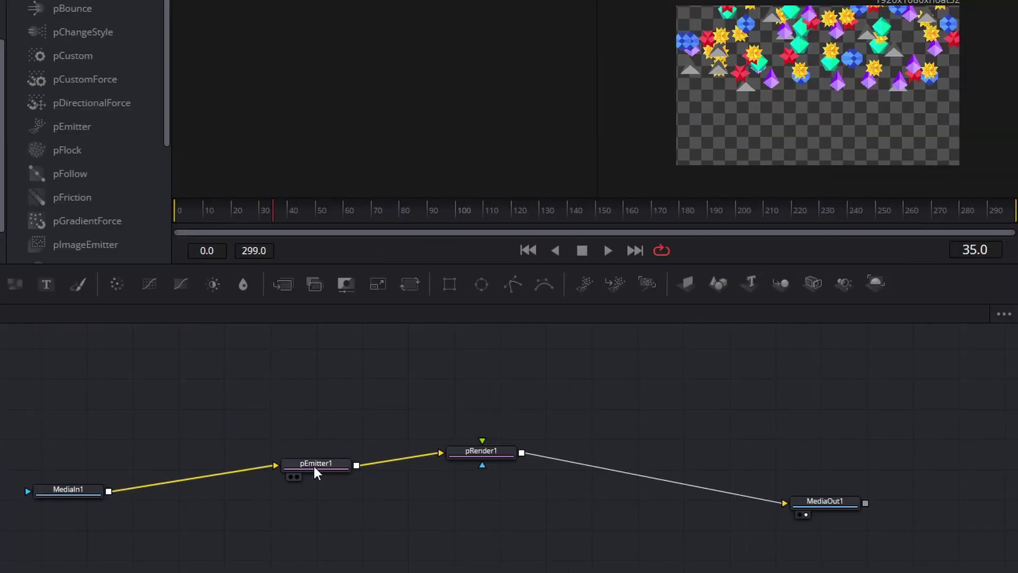
# - Spread pEmitter1 and pRender1 apart in the node graph and reselect pEmitter1
pyautogui.moveTo(313, 466); pyautogui.dragTo(277, 464)
pyautogui.moveTo(496, 455); pyautogui.dragTo(621, 473)
pyautogui.click(341, 500)
pyautogui.click(281, 464)
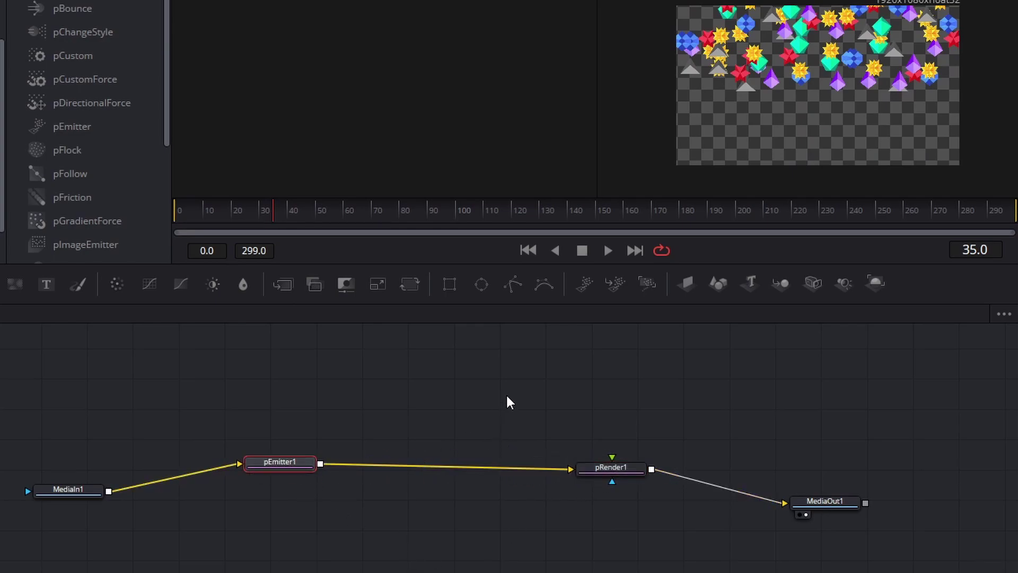
# - Add pDirectionalForce and pBounce nodes after pEmitter1, then select pDirectionalForce1
pyautogui.hotkey('shift', 'space')
pyautogui.write('pgrpdir')
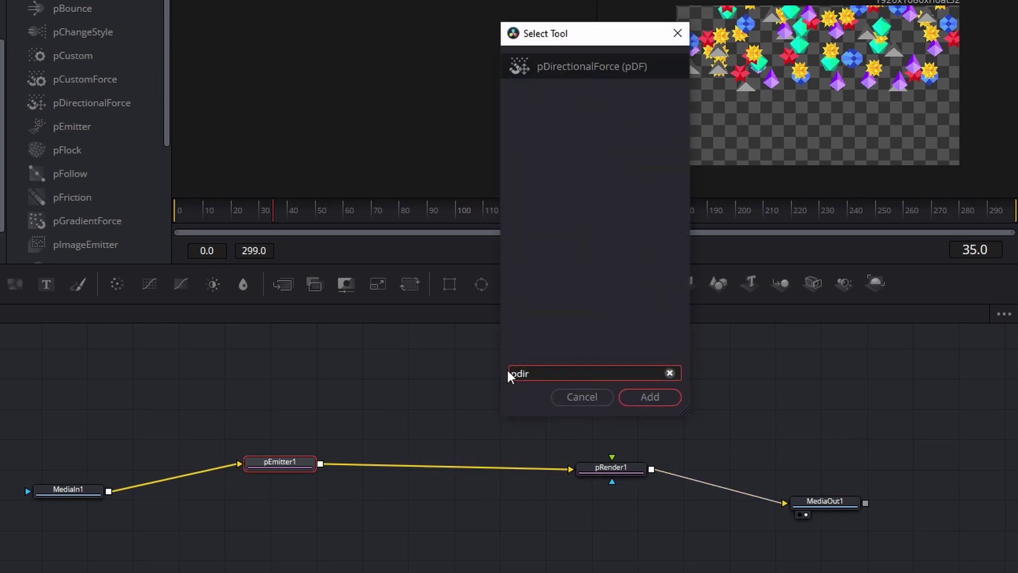
pyautogui.press('Return')
pyautogui.hotkey('shift', 'space')
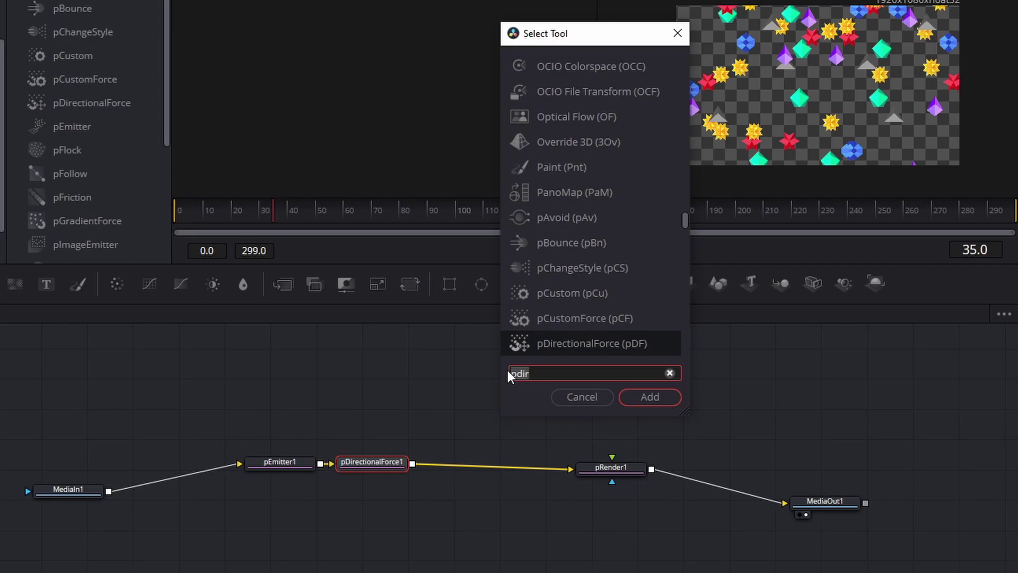
pyautogui.write('pbou')
pyautogui.press('Return')
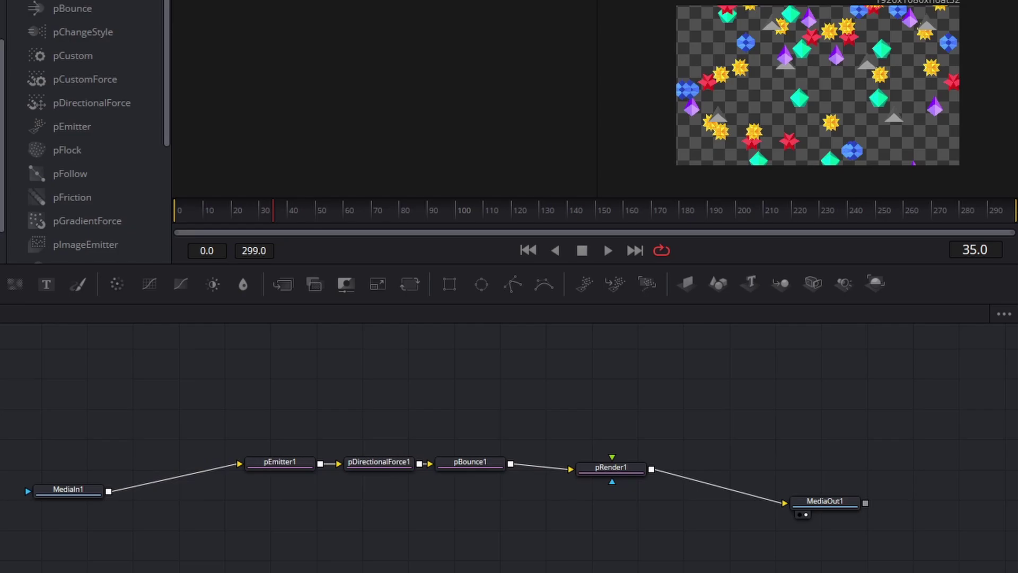
pyautogui.click(368, 465)
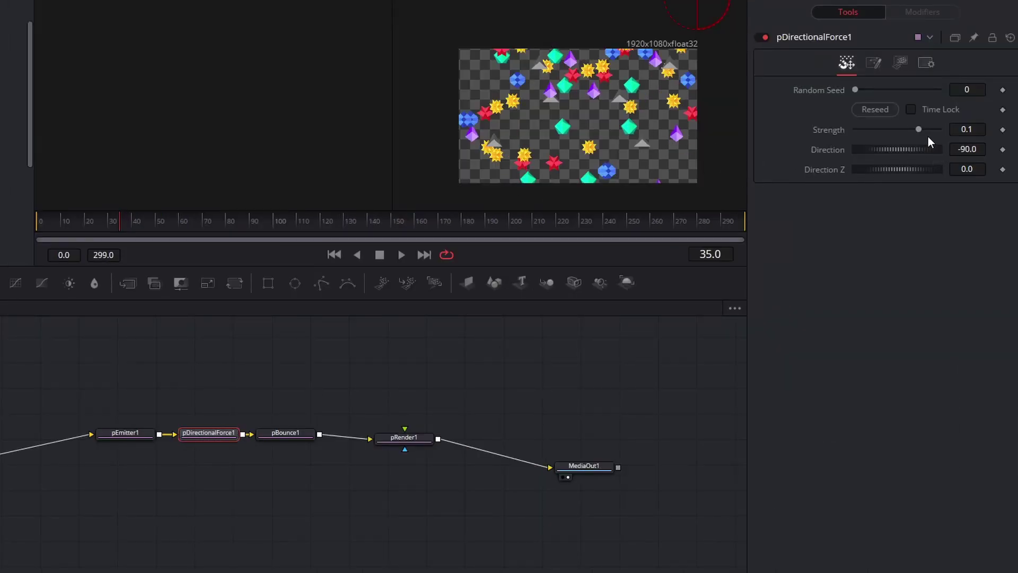
# - Nudge pDirectionalForce1 Strength up and bring up pBounce1's Region shape list
pyautogui.moveTo(919, 133); pyautogui.dragTo(922, 132)
pyautogui.click(285, 433)
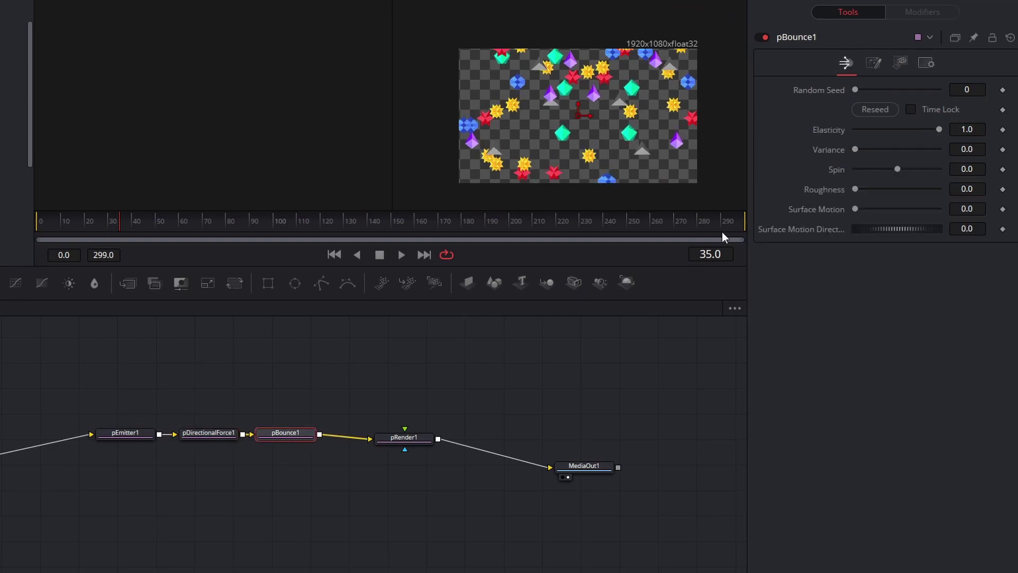
pyautogui.click(900, 63)
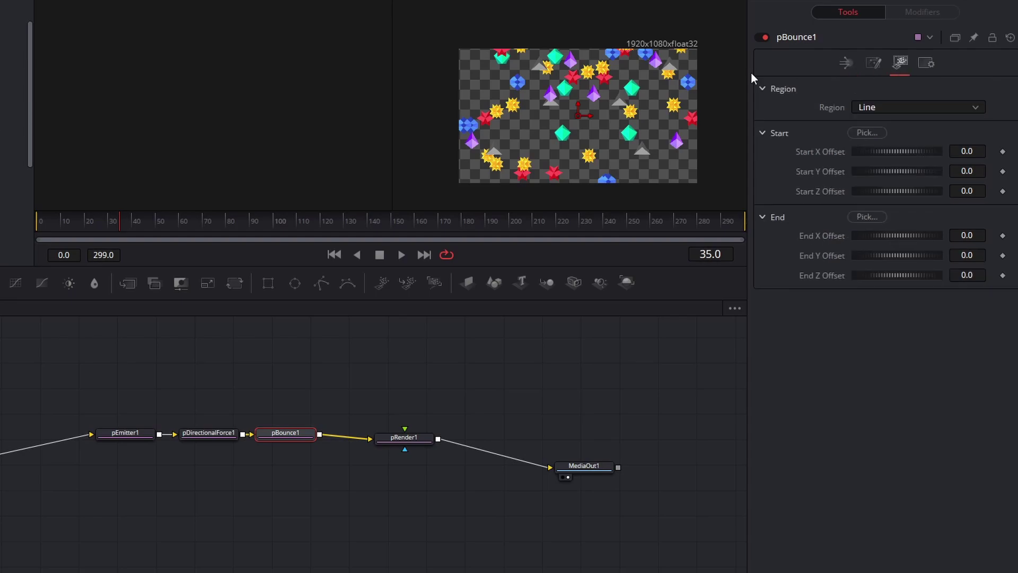
pyautogui.click(866, 107)
# - Make pBounce1's region a Cube of Width 1.0 lowered to Y -0.358 as a floor
pyautogui.click(886, 166)
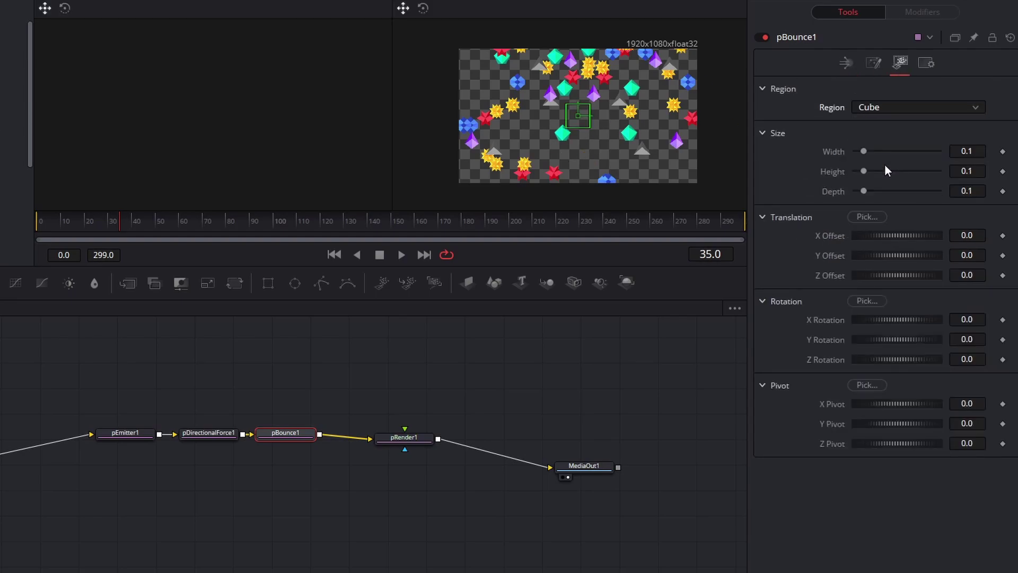
pyautogui.moveTo(864, 151); pyautogui.dragTo(951, 167)
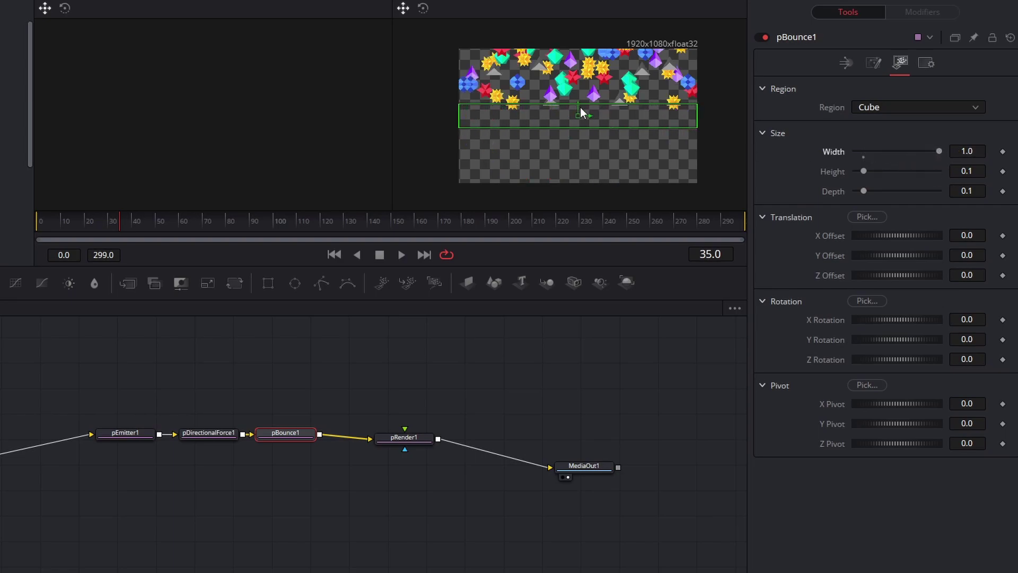
pyautogui.moveTo(578, 106); pyautogui.dragTo(584, 185)
pyautogui.moveTo(72, 231); pyautogui.dragTo(151, 260)
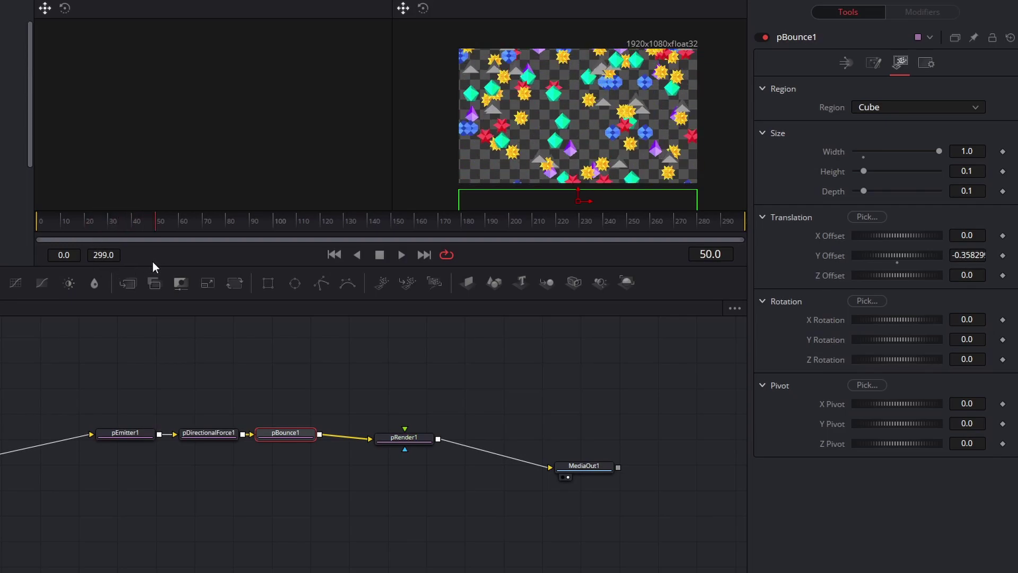
pyautogui.click(845, 63)
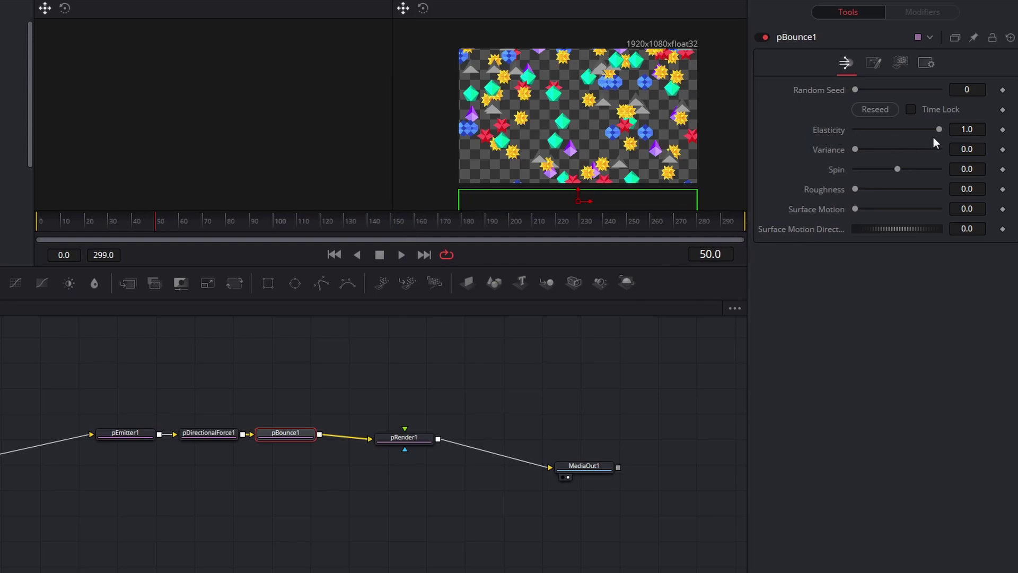
# - Set pBounce1 Elasticity 0.559, Variance 0.283, Roughness 6.3 and Spin 0.16
pyautogui.moveTo(939, 130); pyautogui.dragTo(903, 131)
pyautogui.moveTo(100, 222); pyautogui.dragTo(149, 265)
pyautogui.moveTo(46, 227); pyautogui.dragTo(208, 253)
pyautogui.moveTo(855, 149); pyautogui.dragTo(879, 151)
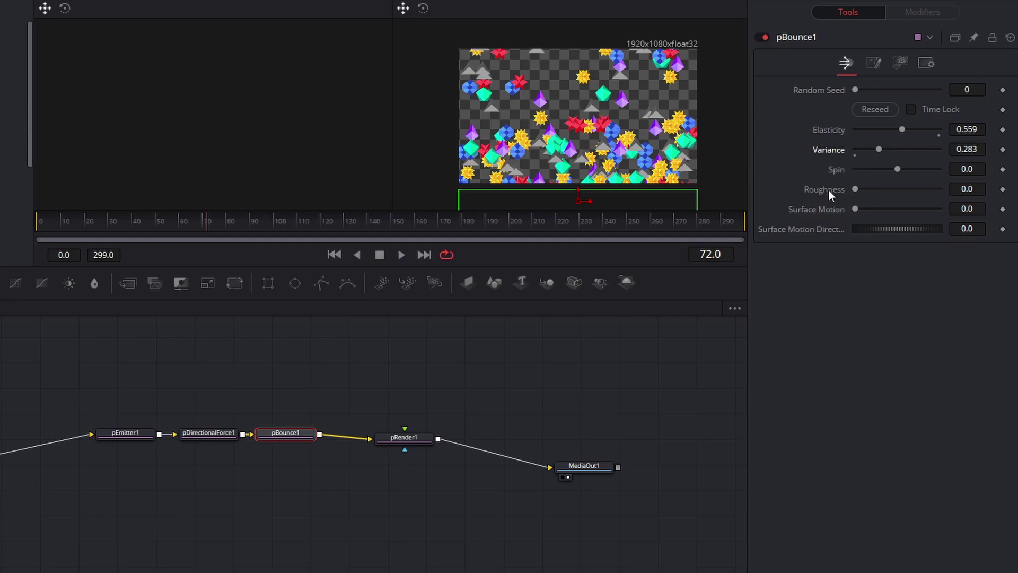
pyautogui.moveTo(860, 189); pyautogui.dragTo(886, 190)
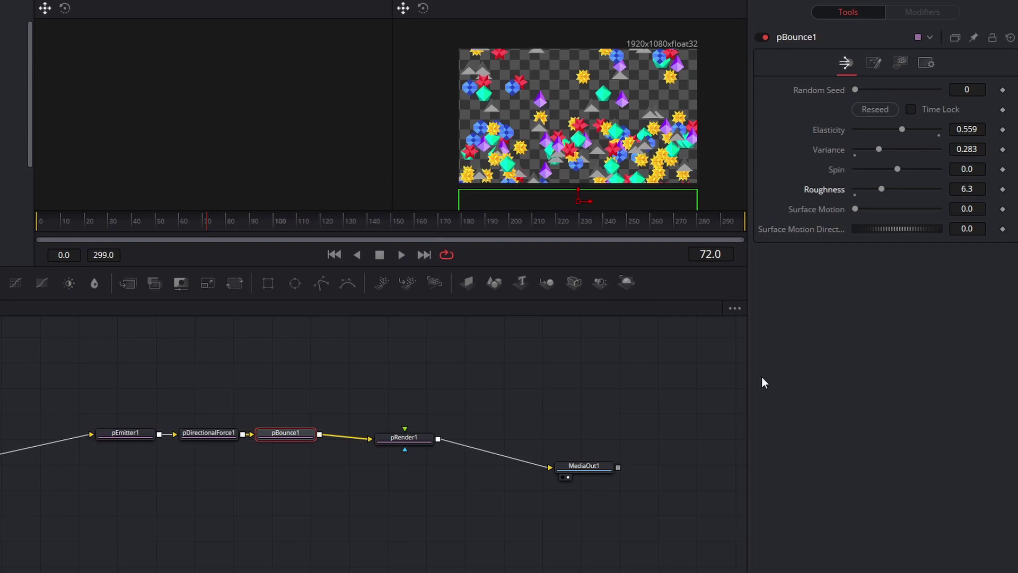
pyautogui.moveTo(897, 169); pyautogui.dragTo(901, 170)
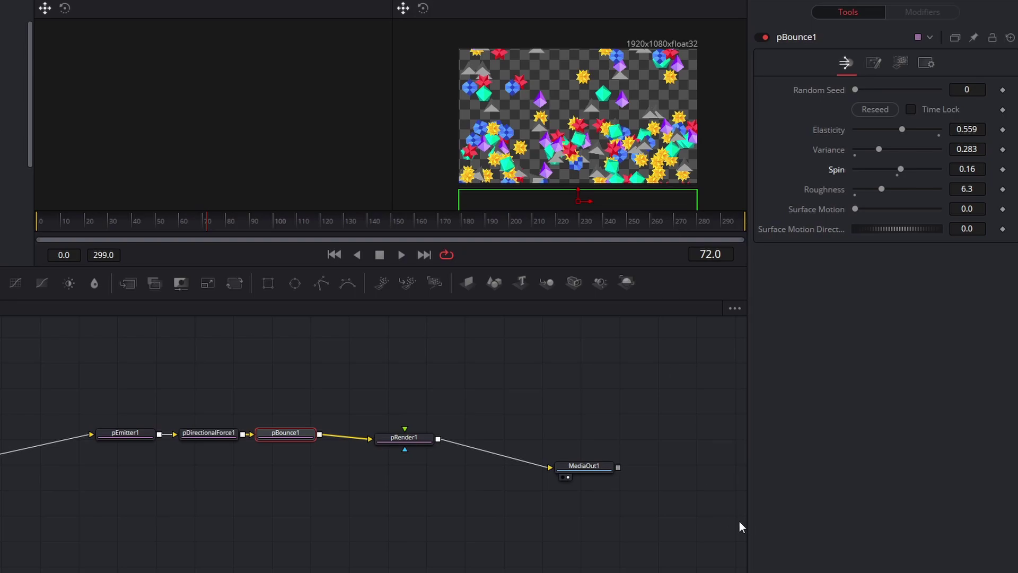
# - Set pEmitter1's Rotation Z Variance to 62.6 and preview the early frames
pyautogui.click(119, 434)
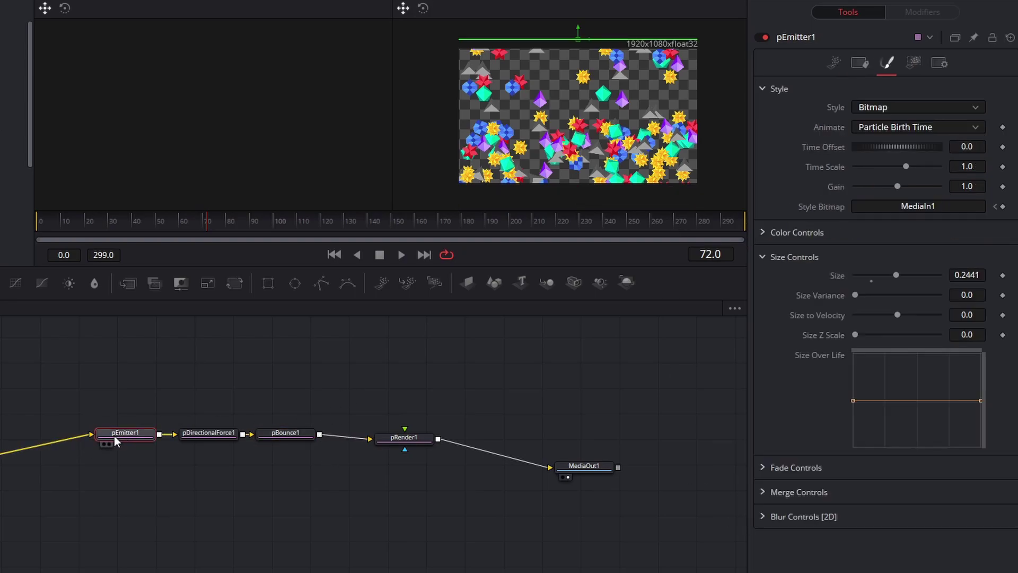
pyautogui.click(834, 63)
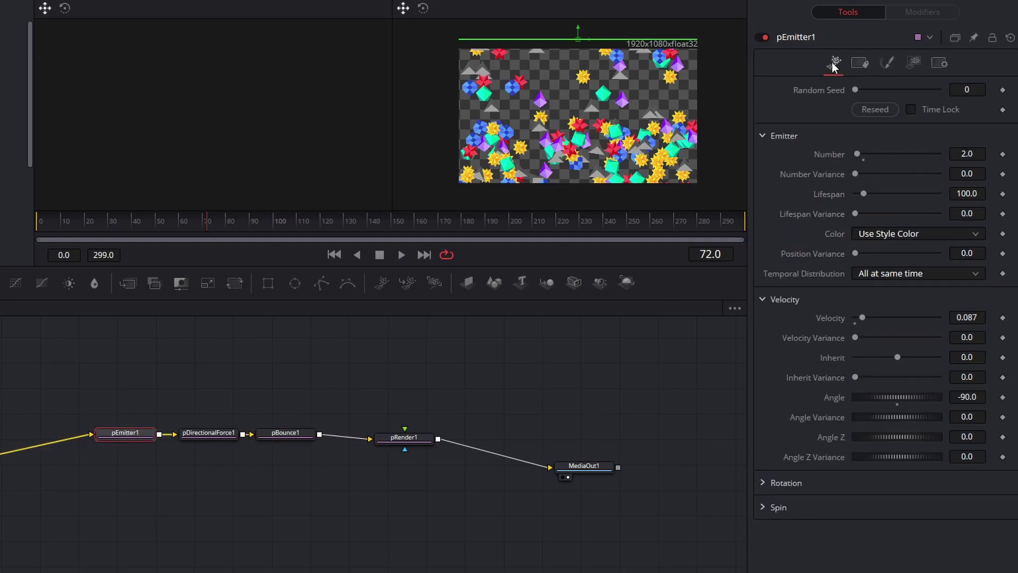
pyautogui.scroll(-3, 773, 377)
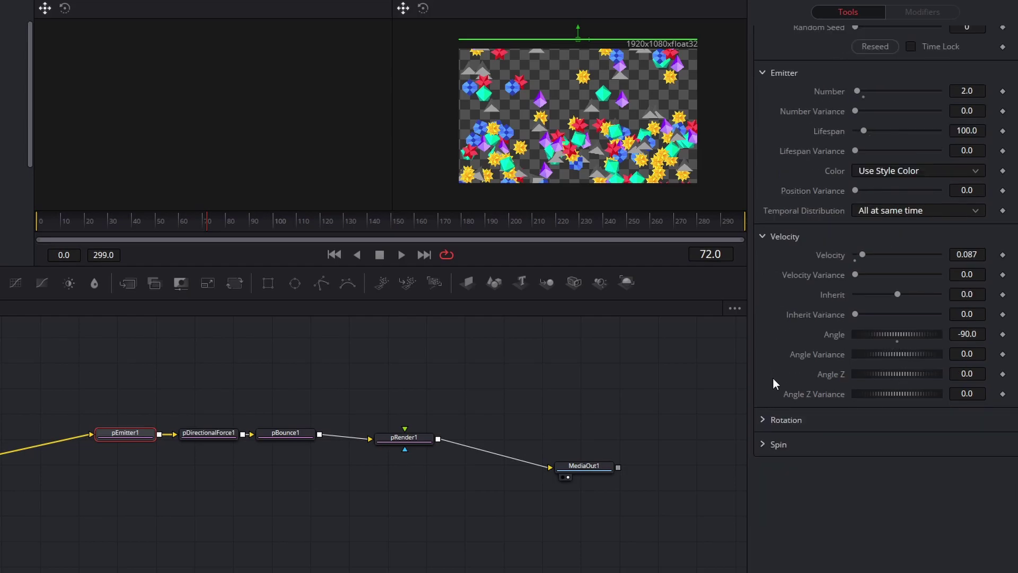
pyautogui.click(763, 420)
pyautogui.scroll(-2, 769, 435)
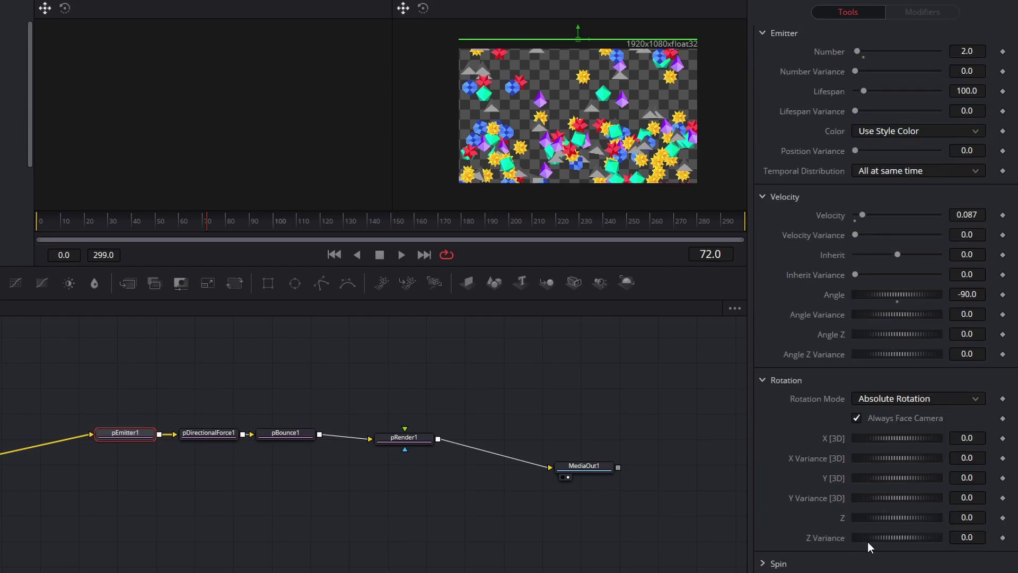
pyautogui.moveTo(870, 538); pyautogui.dragTo(886, 539)
pyautogui.click(50, 223)
pyautogui.moveTo(51, 222); pyautogui.dragTo(87, 235)
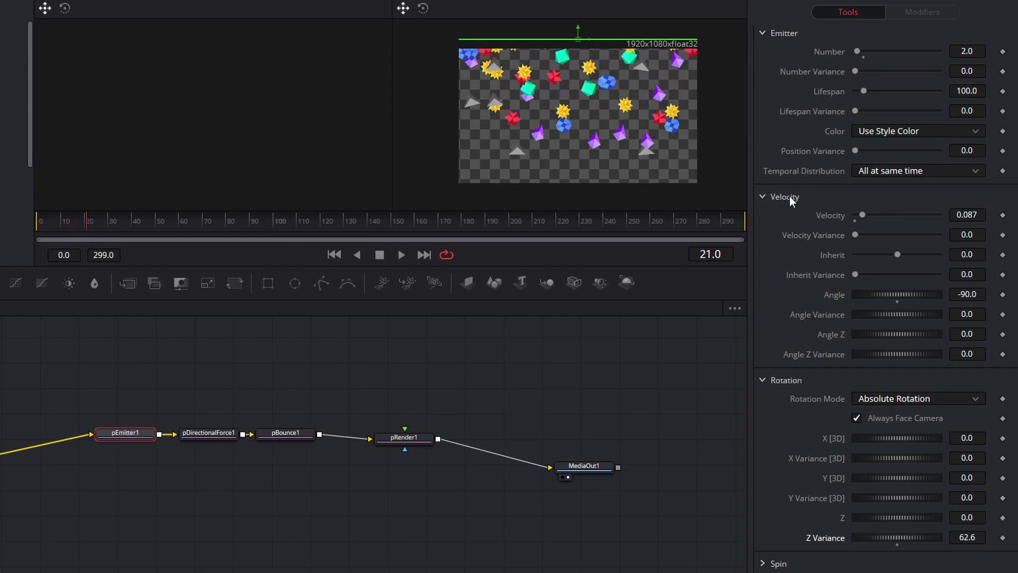
# - Set pEmitter1 Angle Variance to 60 and check the spread at frame 42
pyautogui.moveTo(863, 316); pyautogui.dragTo(878, 318)
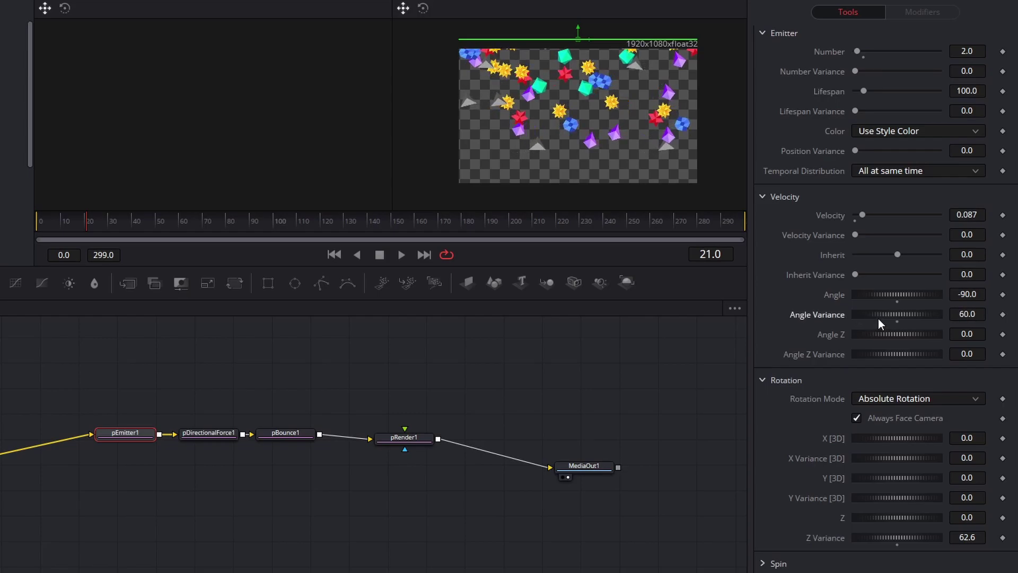
pyautogui.moveTo(87, 227)
pyautogui.mouseDown()
pyautogui.moveTo(306, 237)
pyautogui.moveTo(37, 231)
pyautogui.moveTo(81, 233)
pyautogui.mouseUp()
pyautogui.click(137, 227)
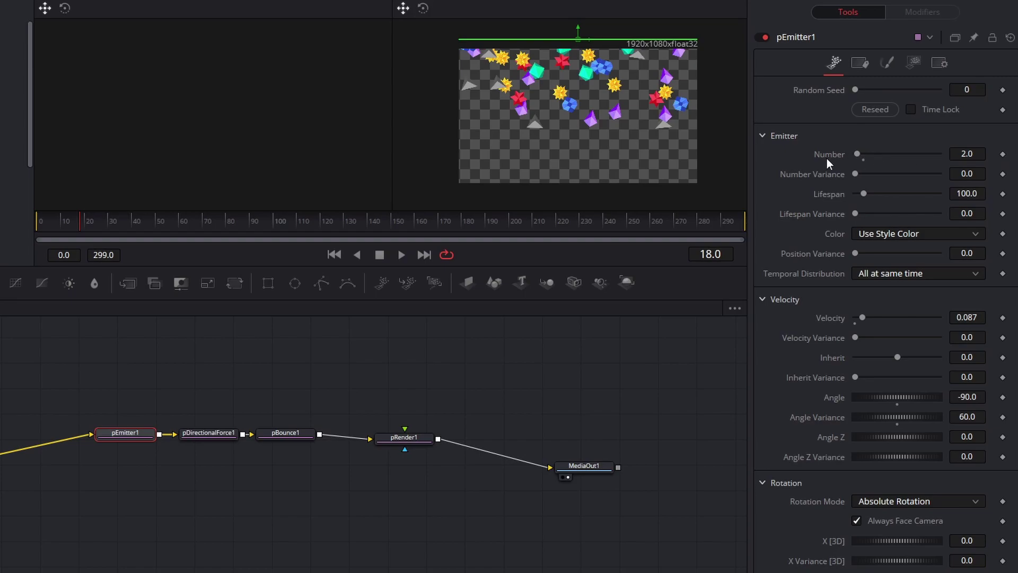
# - Keyframe pEmitter1's Number and set it to 0 at frame 21
pyautogui.click(1002, 154)
pyautogui.press('Right')
pyautogui.press('Right')
pyautogui.press('Right')
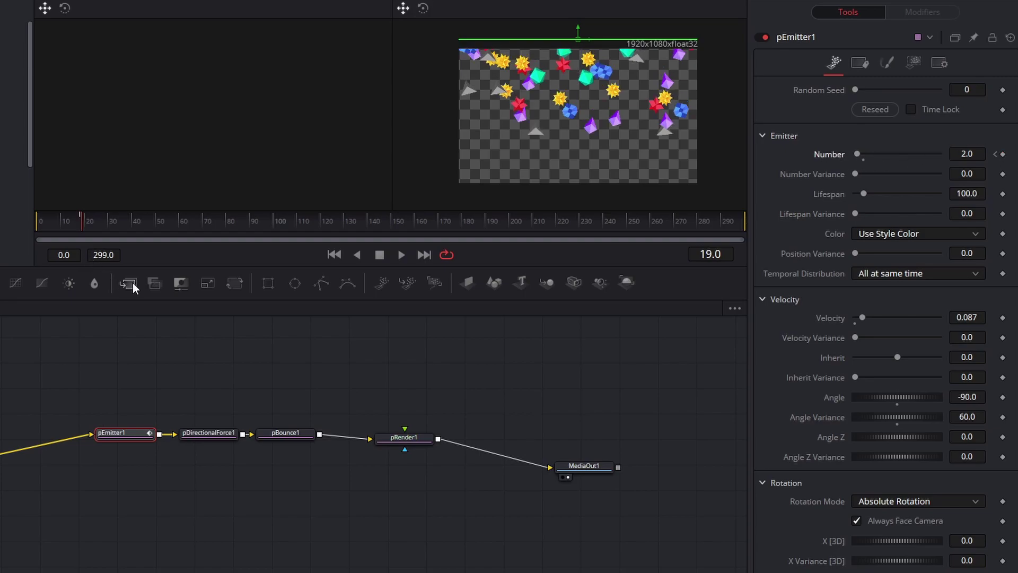
pyautogui.click(962, 154)
pyautogui.write('0')
pyautogui.press('Tab')
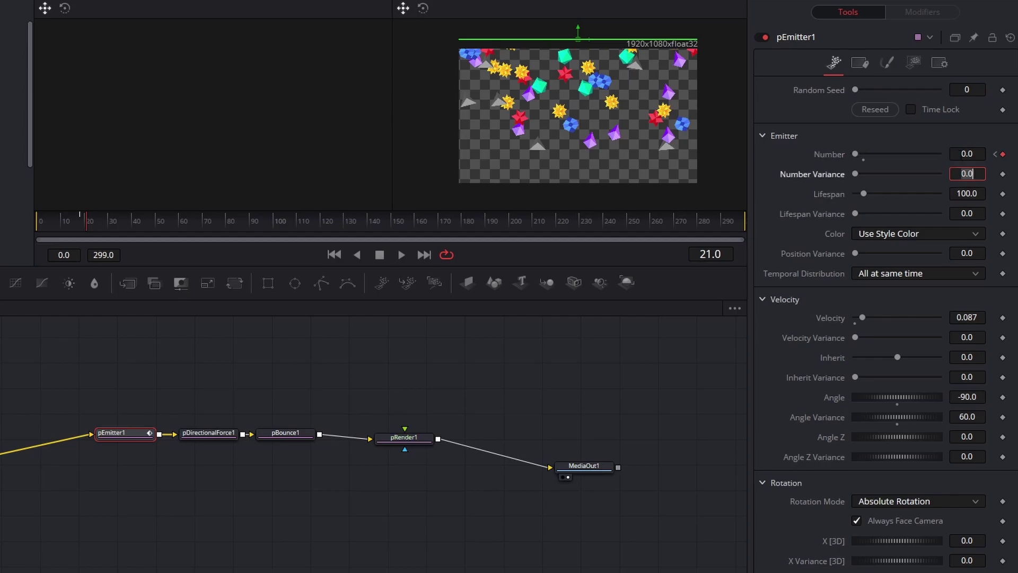
# - Set Number to 3 at frame 18 and show its curve in the Spline editor
pyautogui.press('Left')
pyautogui.press('Left')
pyautogui.press('Right')
pyautogui.press('Right')
pyautogui.press('Right')
pyautogui.press('Right')
pyautogui.press('space')
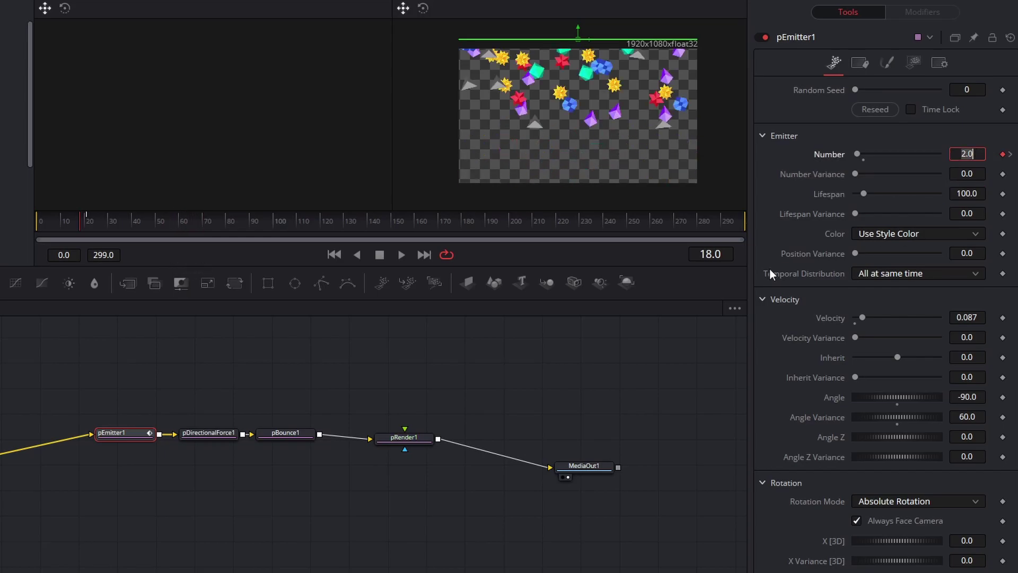
pyautogui.write('3')
pyautogui.press('Tab')
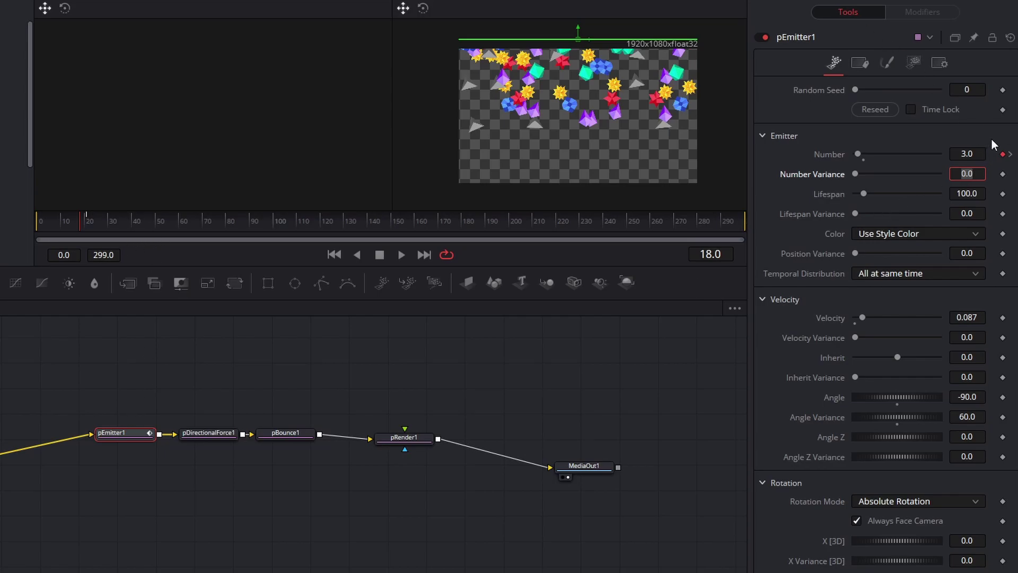
pyautogui.hotkey('shift', 'F8')
pyautogui.click(288, 359)
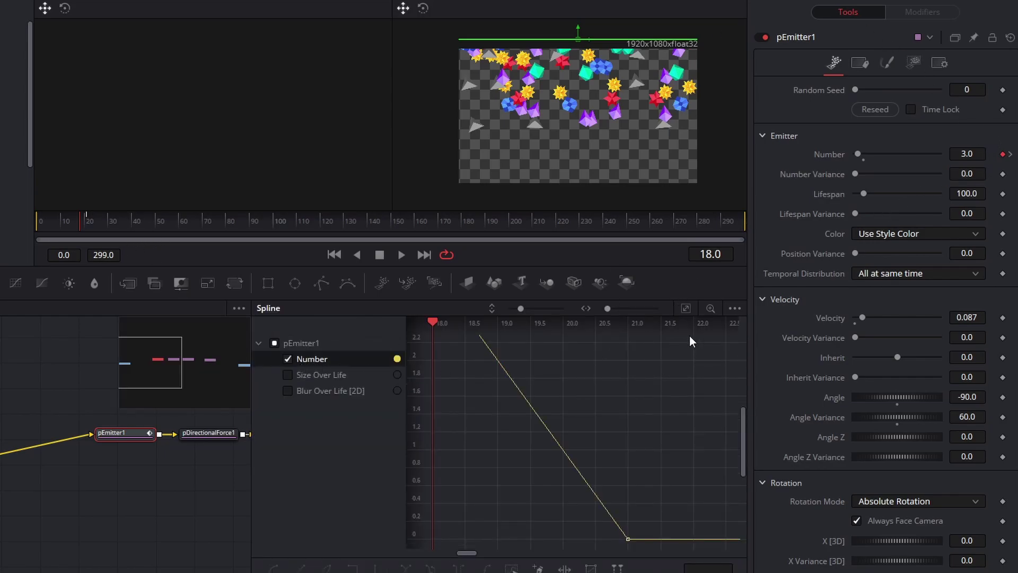
# - Fit the Number curve and drag its end keyframe to frame 24, then preview
pyautogui.click(685, 308)
pyautogui.moveTo(596, 496); pyautogui.dragTo(687, 432)
pyautogui.moveTo(81, 225); pyautogui.dragTo(272, 294)
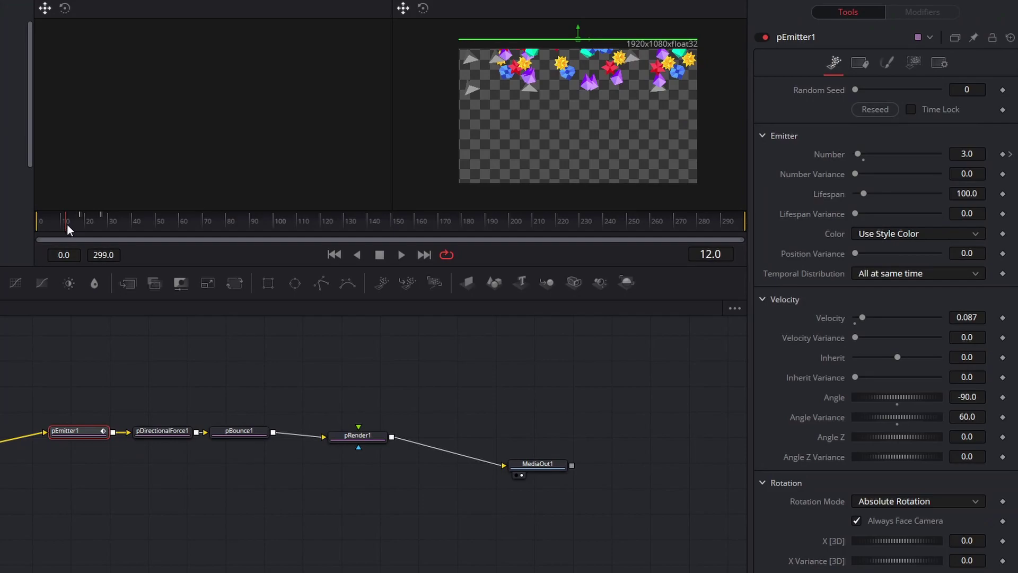
pyautogui.moveTo(67, 224); pyautogui.dragTo(164, 218)
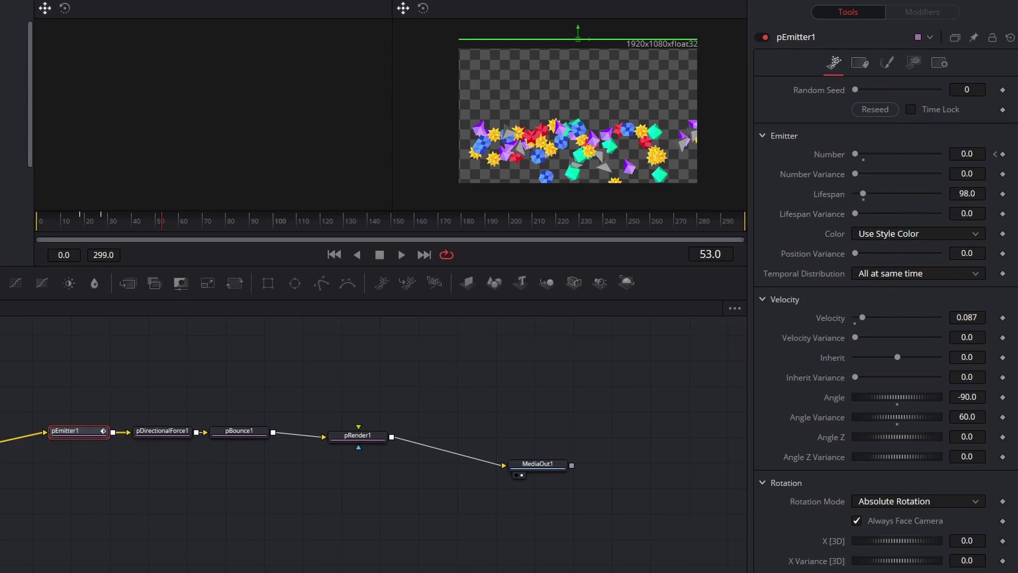
# - Shorten Lifespan to about 47 frames and set Style Fade Out to 0.946
pyautogui.moveTo(860, 194); pyautogui.dragTo(859, 194)
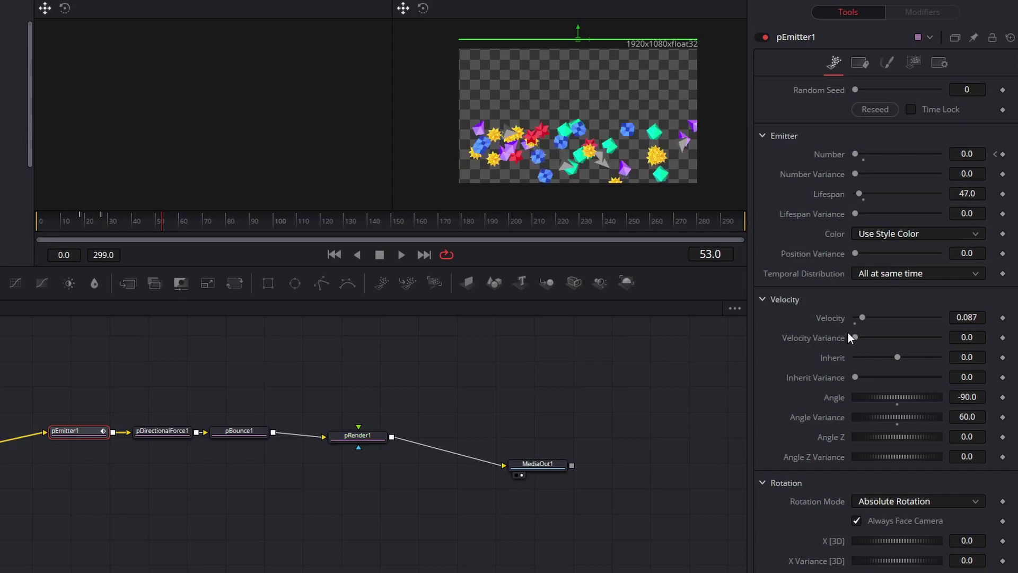
pyautogui.click(889, 64)
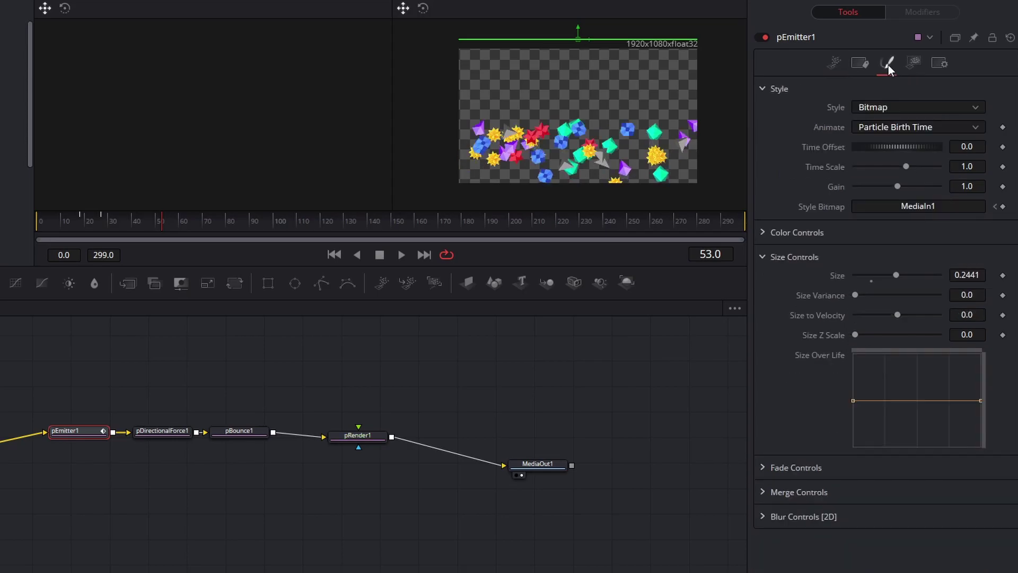
pyautogui.click(762, 467)
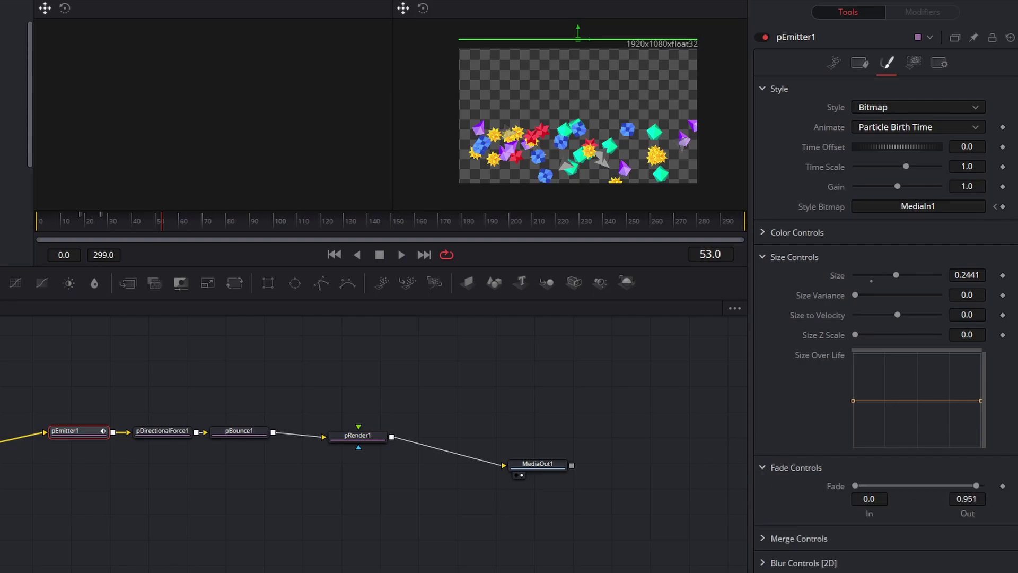
pyautogui.moveTo(103, 211); pyautogui.dragTo(196, 250)
# - Raise force Strength to 0.127, lower pBounce1 Elasticity, and set particle Size to 0.3031
pyautogui.click(186, 428)
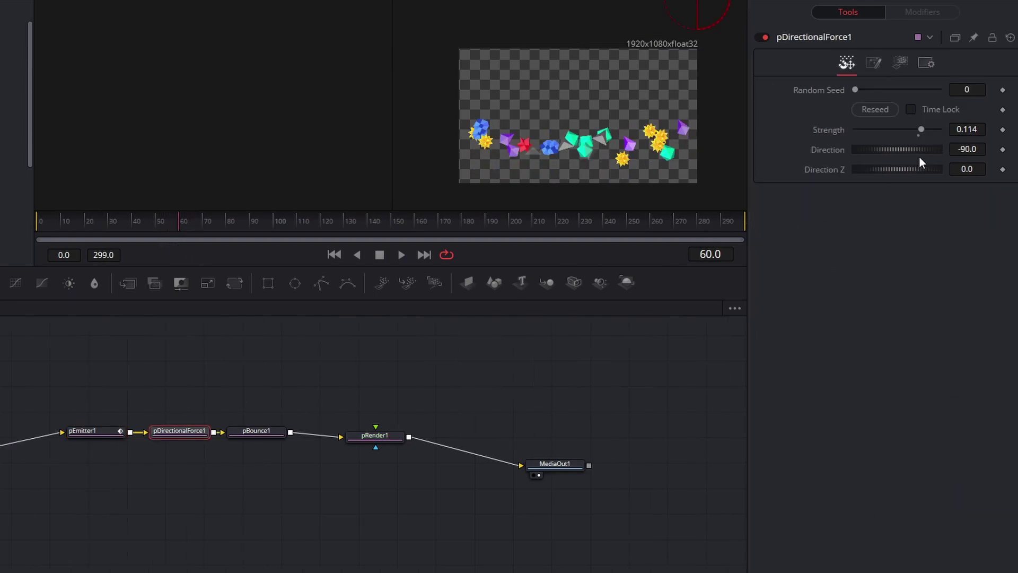
pyautogui.moveTo(920, 129); pyautogui.dragTo(922, 128)
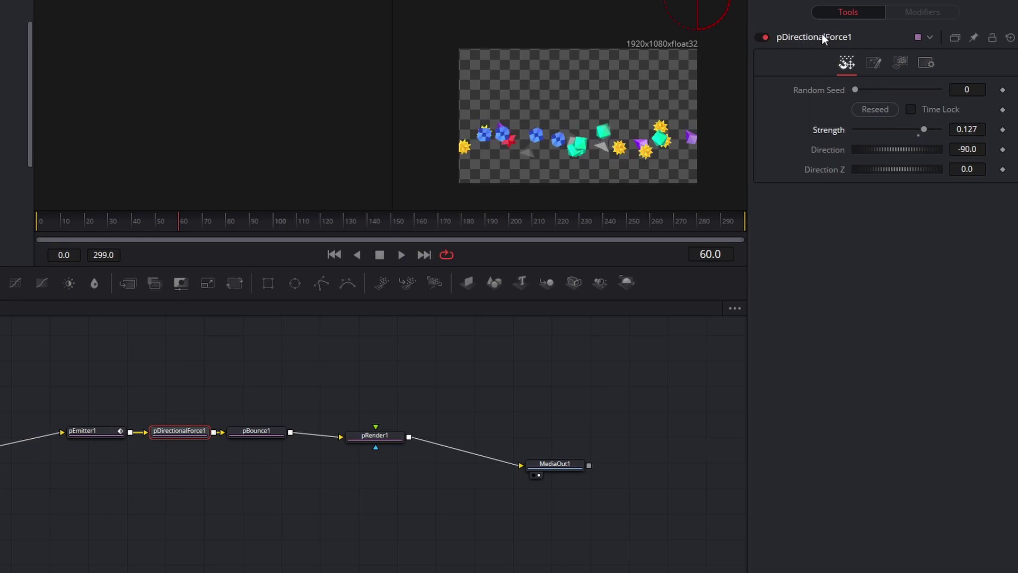
pyautogui.click(260, 436)
pyautogui.moveTo(899, 128); pyautogui.dragTo(890, 131)
pyautogui.moveTo(63, 233); pyautogui.dragTo(205, 255)
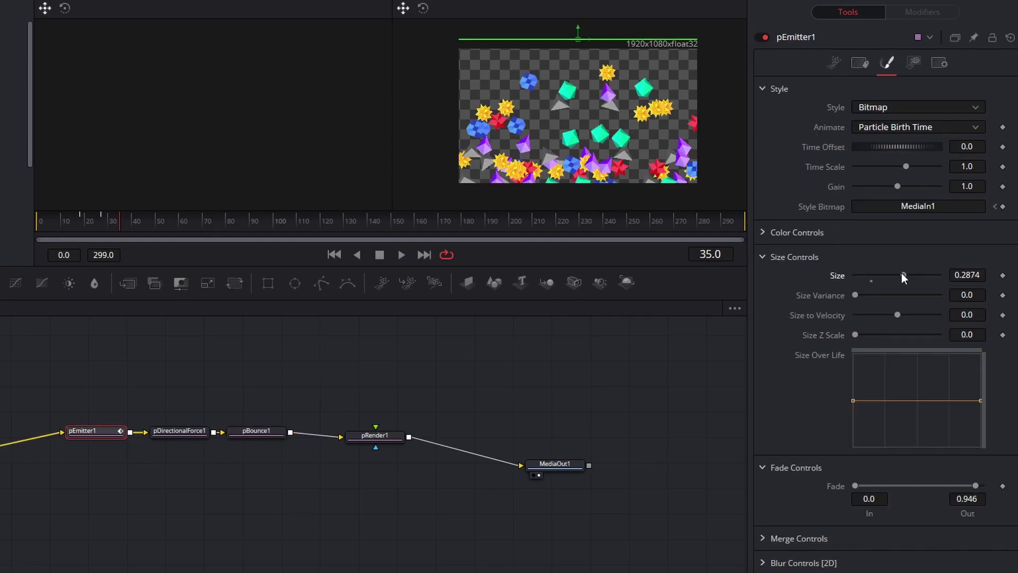
pyautogui.moveTo(902, 273); pyautogui.dragTo(905, 272)
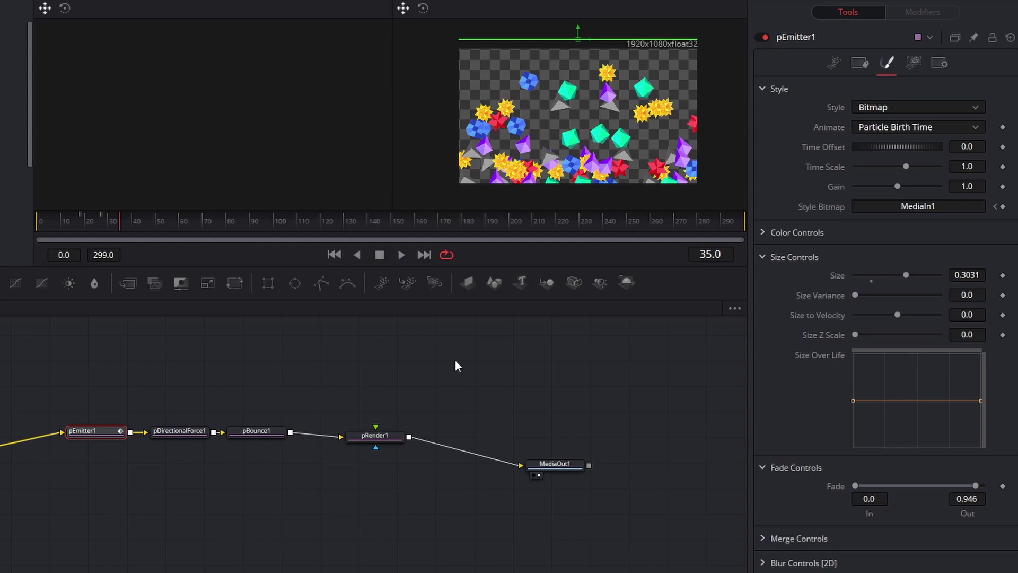
pyautogui.press('space')
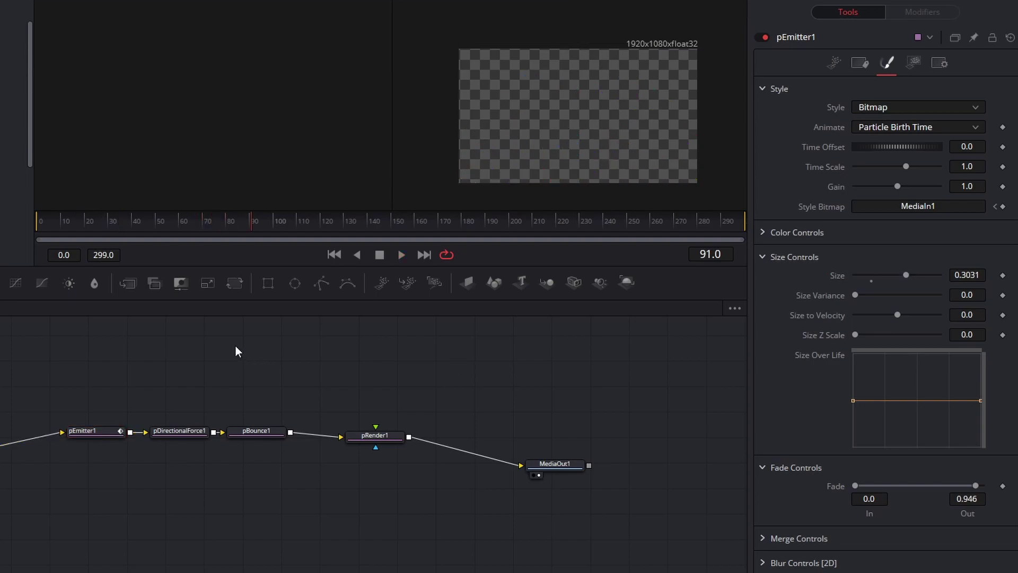
# - Enable Motion Blur in pRender1's Settings with Quality 6
pyautogui.click(368, 437)
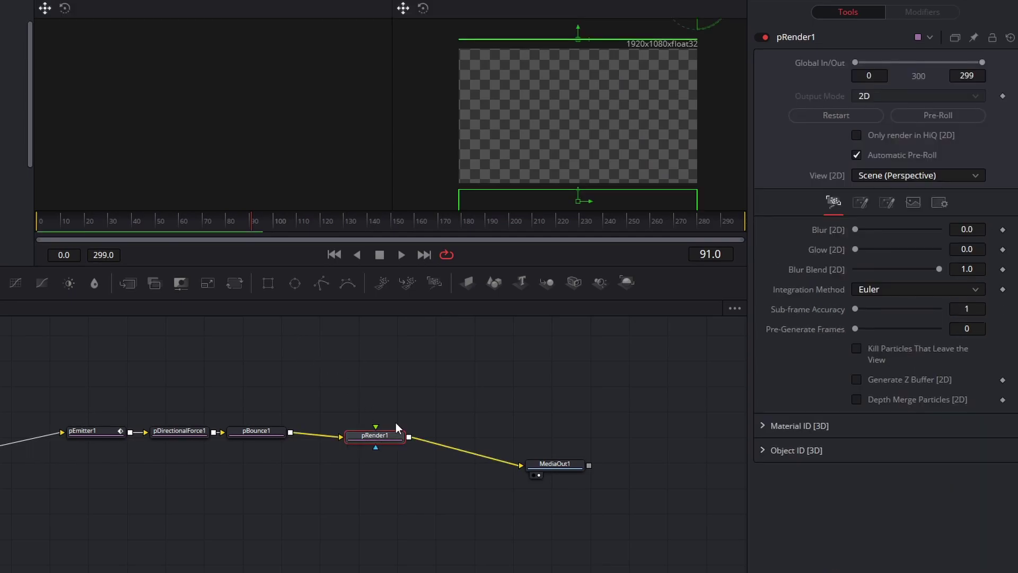
pyautogui.click(939, 203)
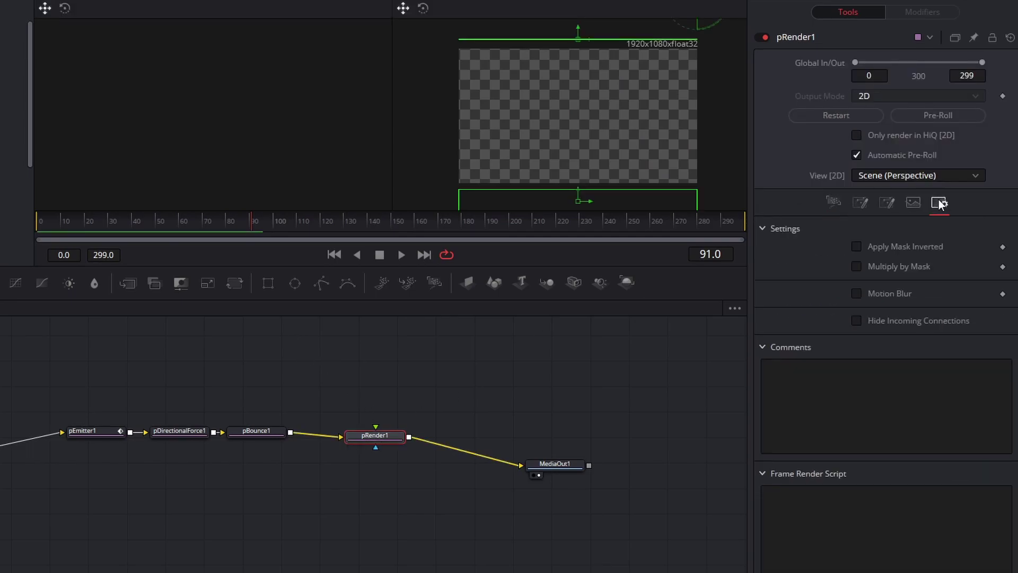
pyautogui.click(857, 294)
pyautogui.click(972, 363)
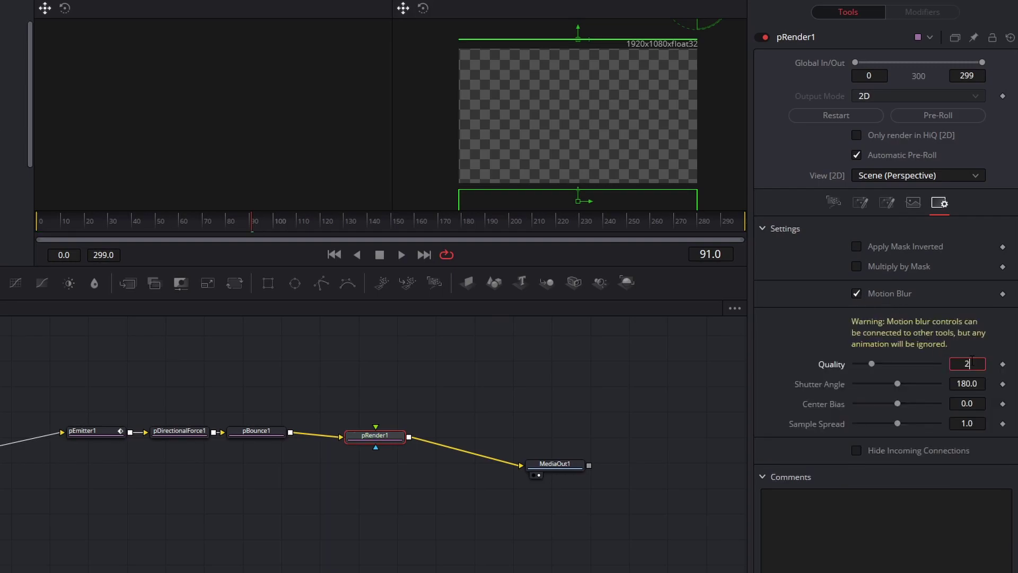
pyautogui.write('6')
pyautogui.press('Return')
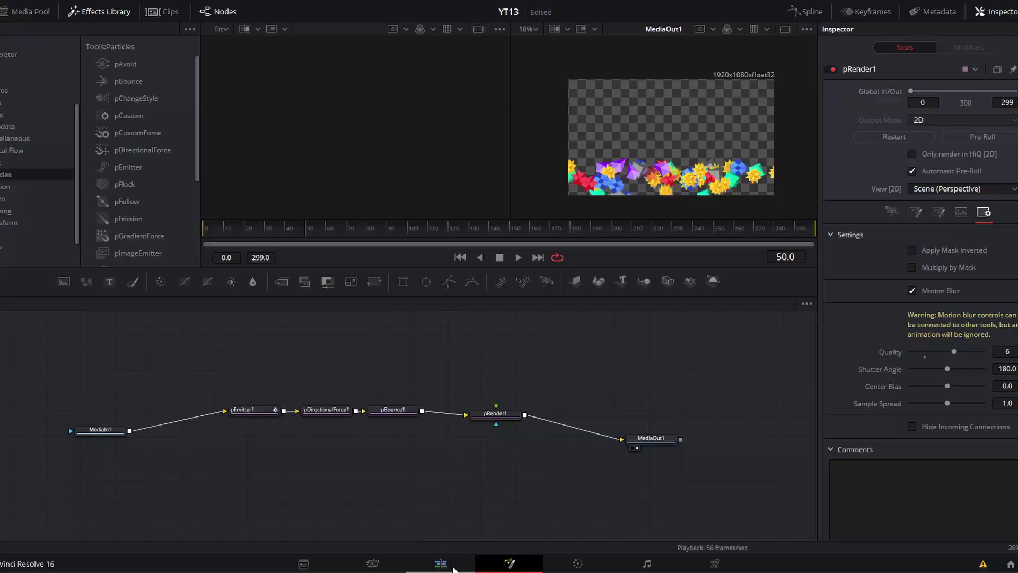
# - Preview the falling-shapes composition on the Edit timeline, then reopen pEmitter1's settings in Fusion
pyautogui.click(441, 563)
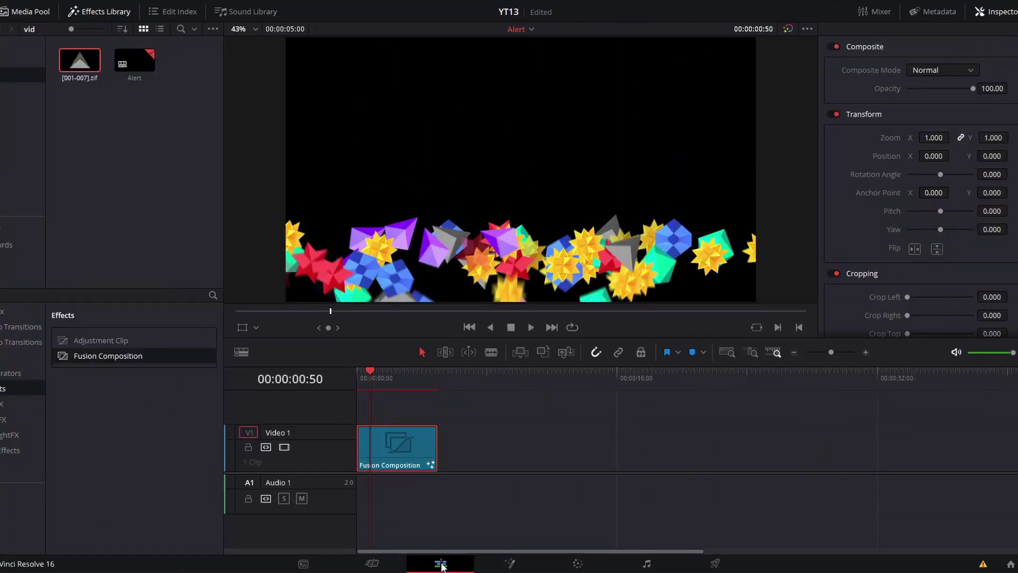
pyautogui.click(498, 413)
pyautogui.press('space')
pyautogui.click(361, 371)
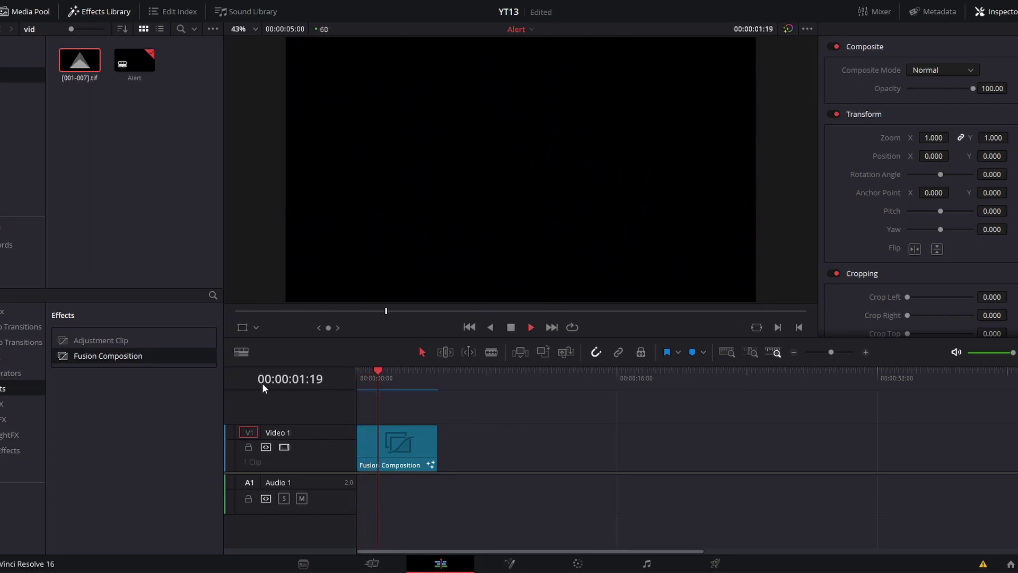
pyautogui.click(359, 373)
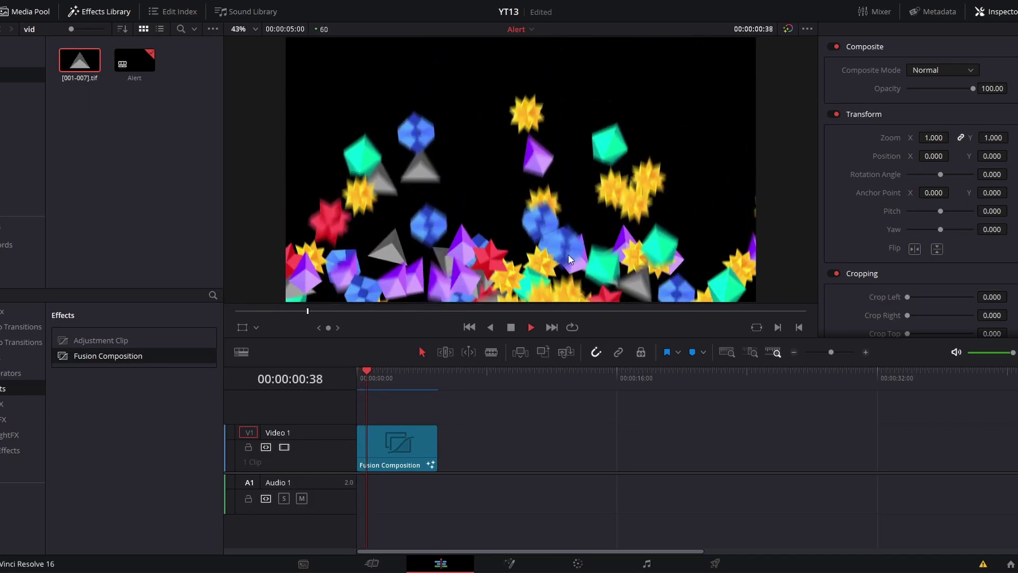
pyautogui.press('space')
pyautogui.press('Home')
pyautogui.press('space')
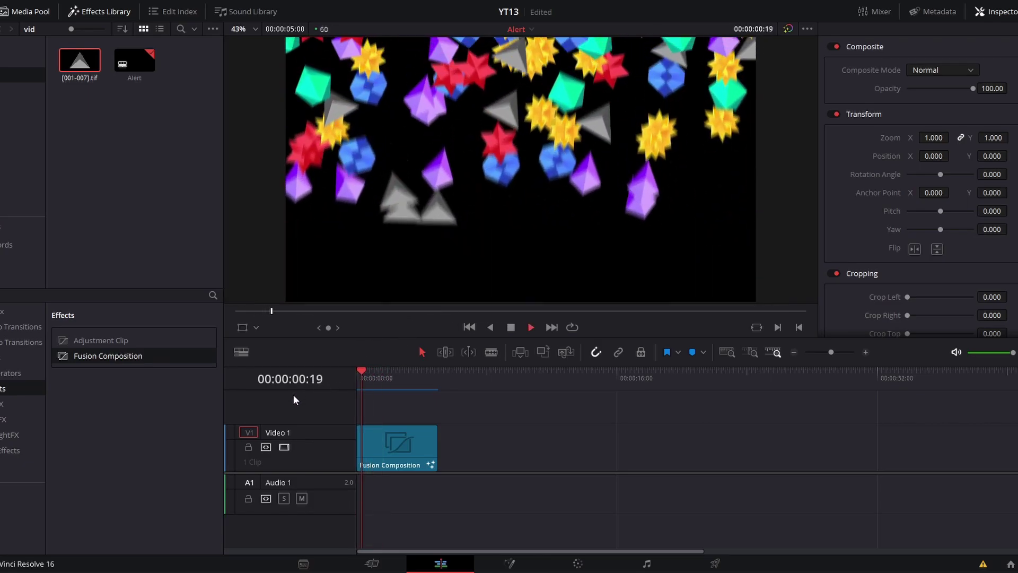
pyautogui.click(509, 564)
pyautogui.click(249, 410)
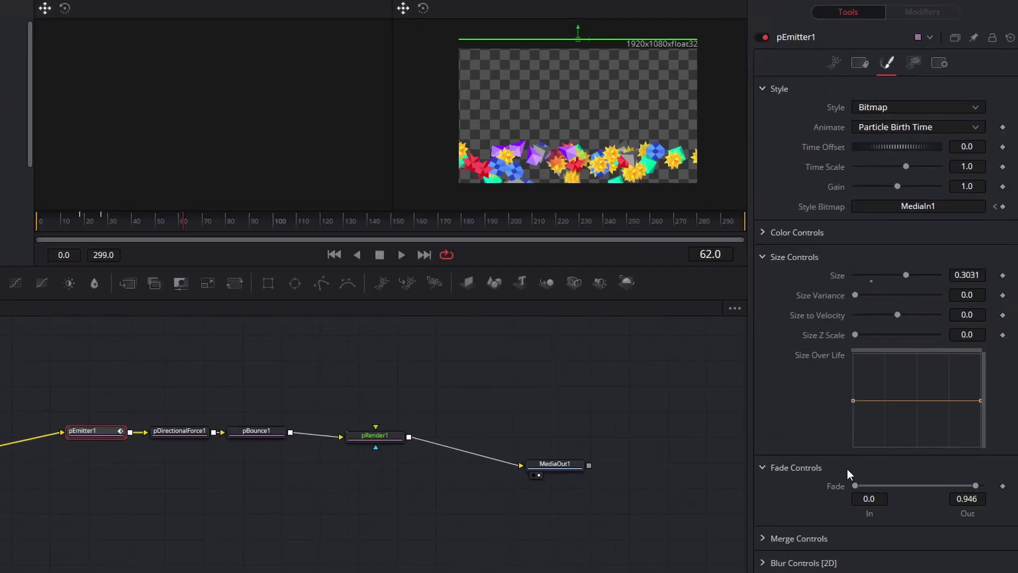
# - Set pEmitter1's Fade Out to about 0.889, then compare pRender1 Motion Blur off and on, leaving it enabled
pyautogui.moveTo(976, 485); pyautogui.dragTo(967, 485)
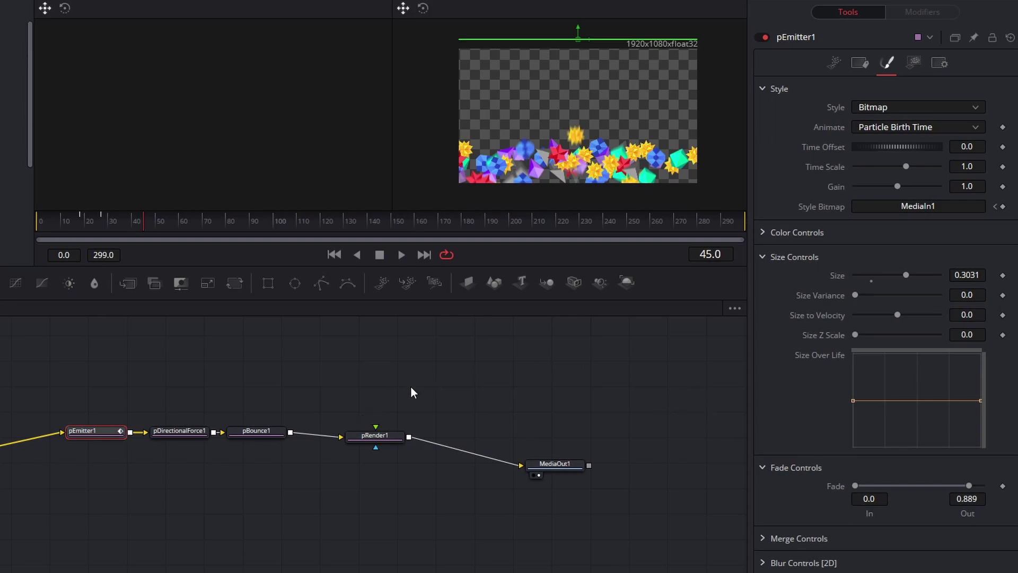
pyautogui.click(377, 435)
pyautogui.click(857, 292)
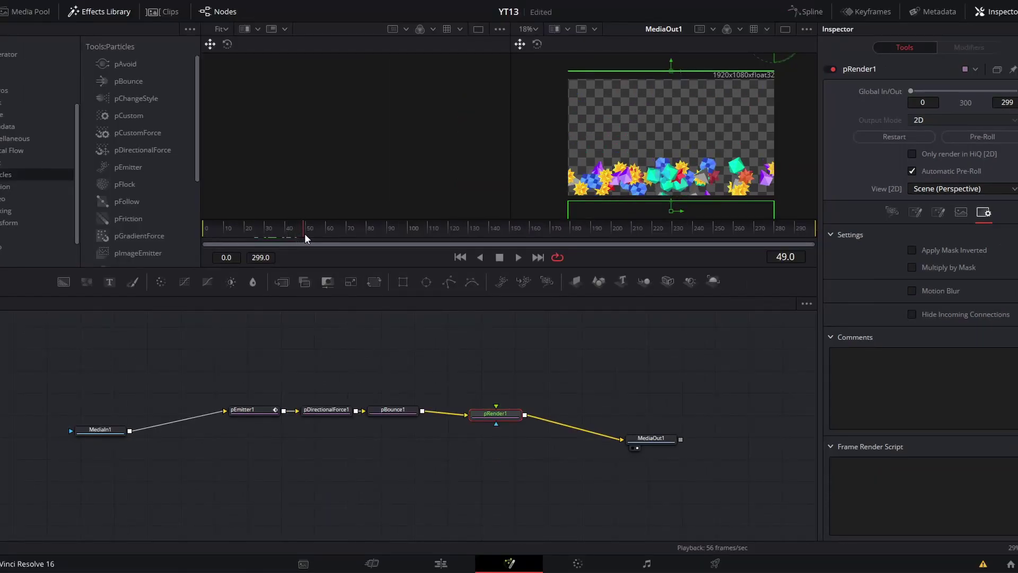
pyautogui.moveTo(313, 230); pyautogui.dragTo(349, 228)
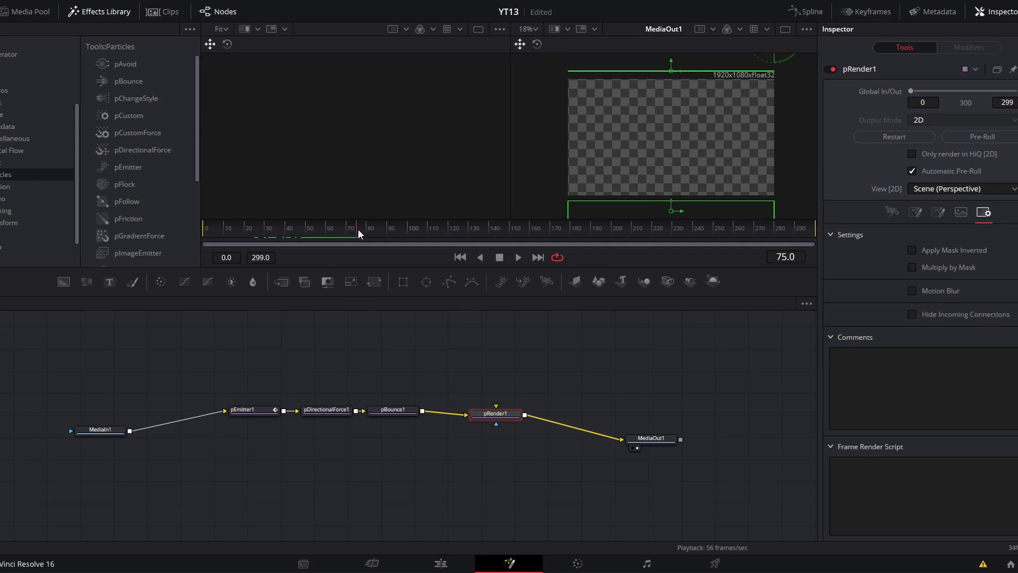
pyautogui.click(926, 292)
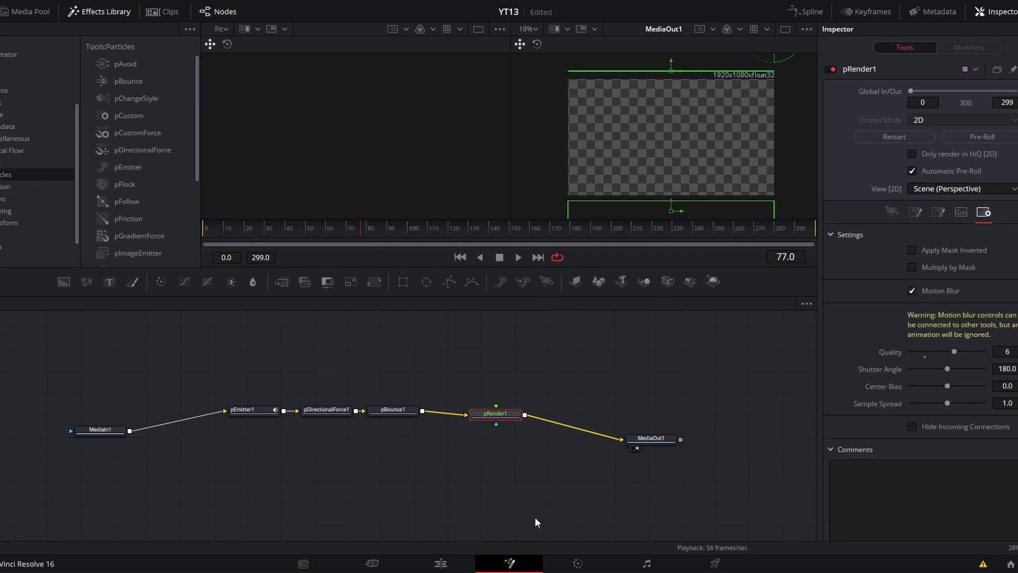
pyautogui.click(451, 562)
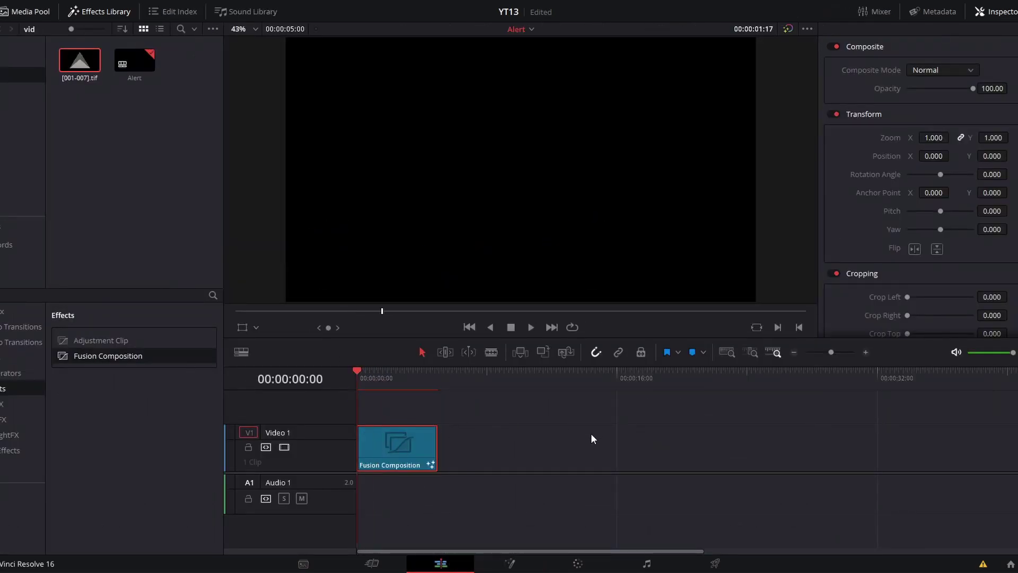
# - Play the Fusion Composition clip, trimmed to about 1:35, to watch the colourful shapes fall
pyautogui.press('space')
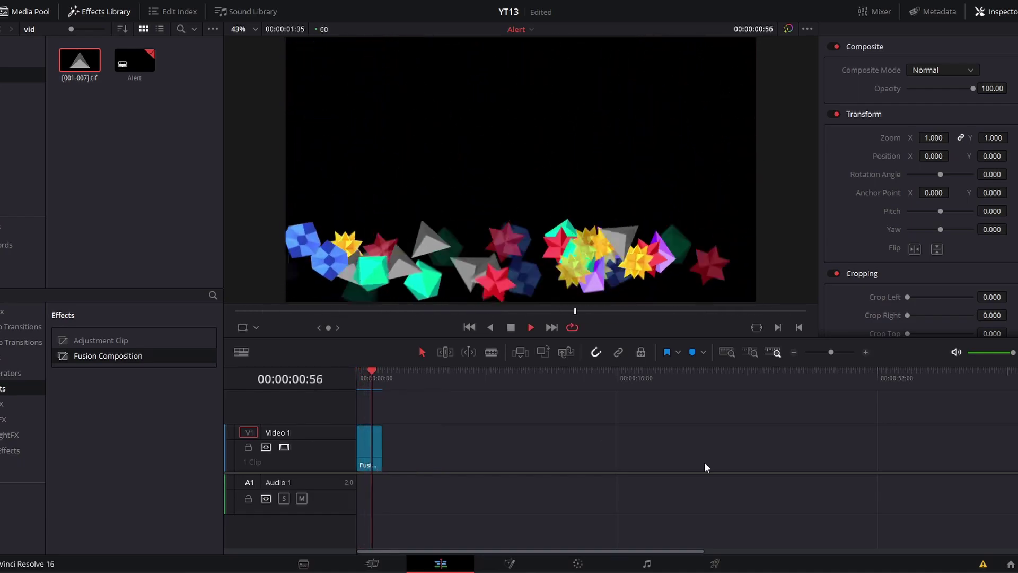